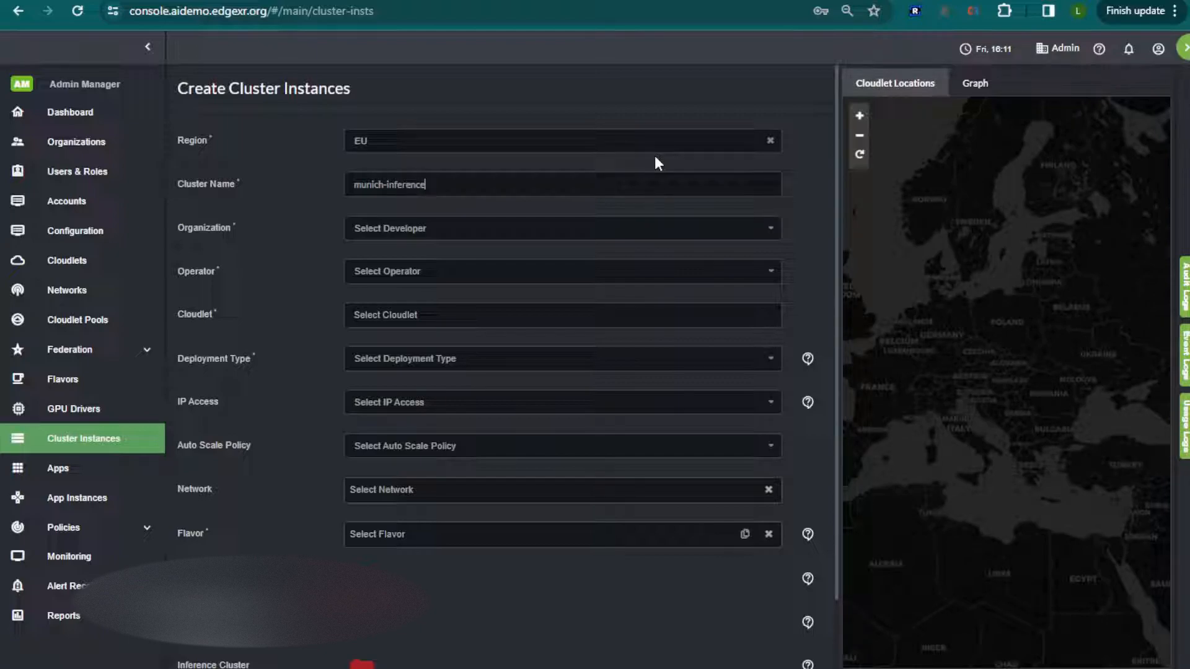
Assign the munich-inference cluster to organization AiOps-Dev, operator edgexr and cloudlet munich-aidemo.
{"action": "left_click", "coordinate": [534, 228]}
{"action": "left_click", "coordinate": [530, 252]}
{"action": "left_click", "coordinate": [485, 271]}
{"action": "left_click", "coordinate": [429, 296]}
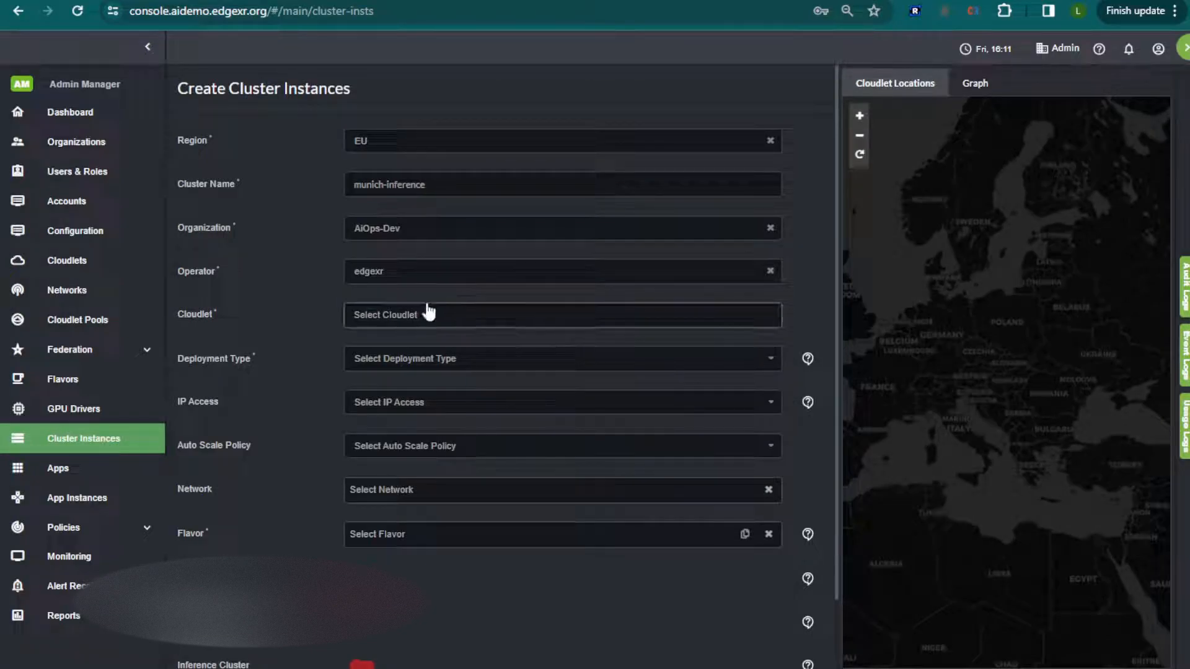
{"action": "left_click", "coordinate": [429, 312]}
{"action": "left_click", "coordinate": [416, 362]}
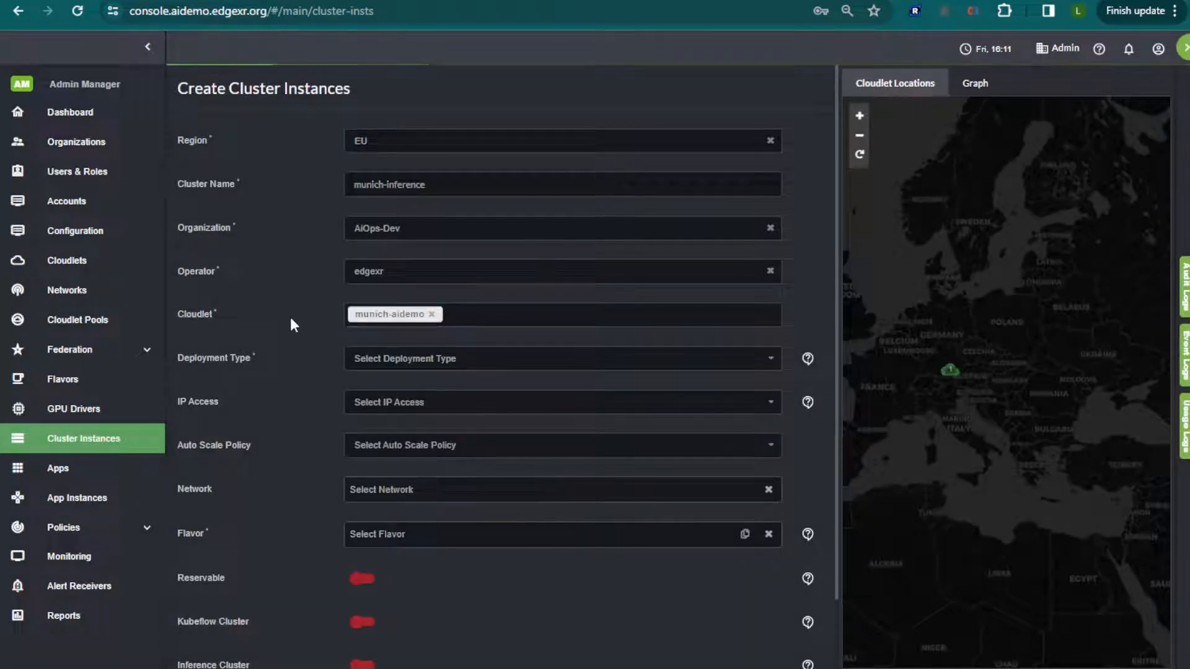
Set the cluster's deployment type to kubernetes and its flavor to x1.large.gpu under munich-aidemo.
{"action": "left_click", "coordinate": [448, 358]}
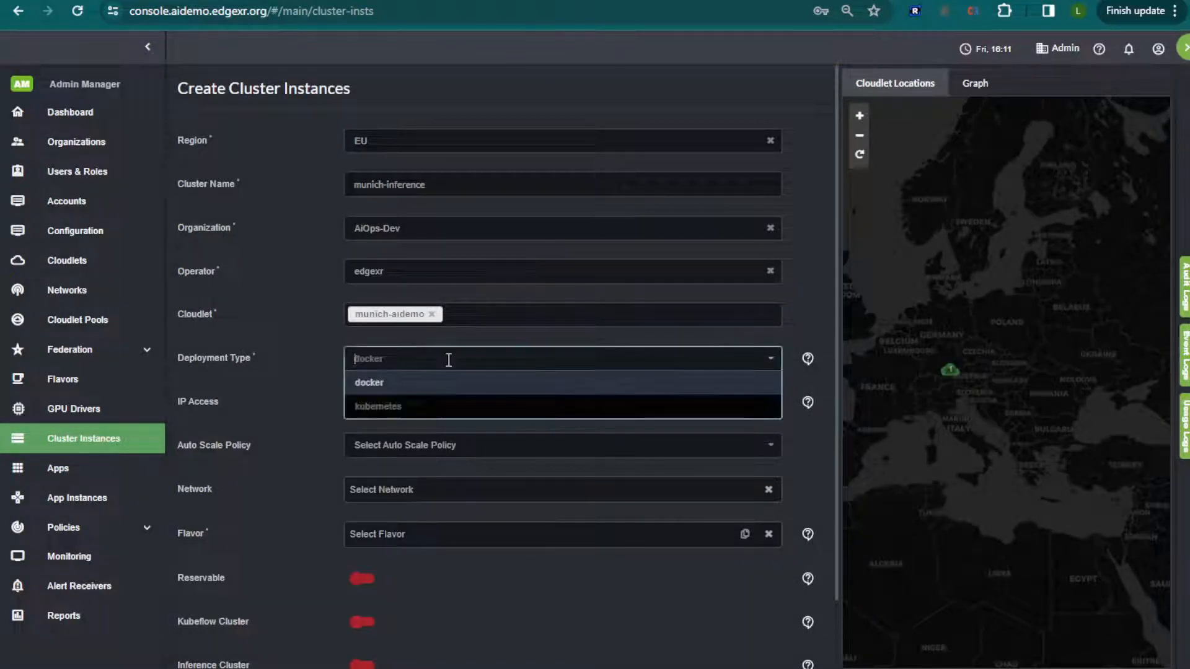
{"action": "left_click", "coordinate": [422, 410]}
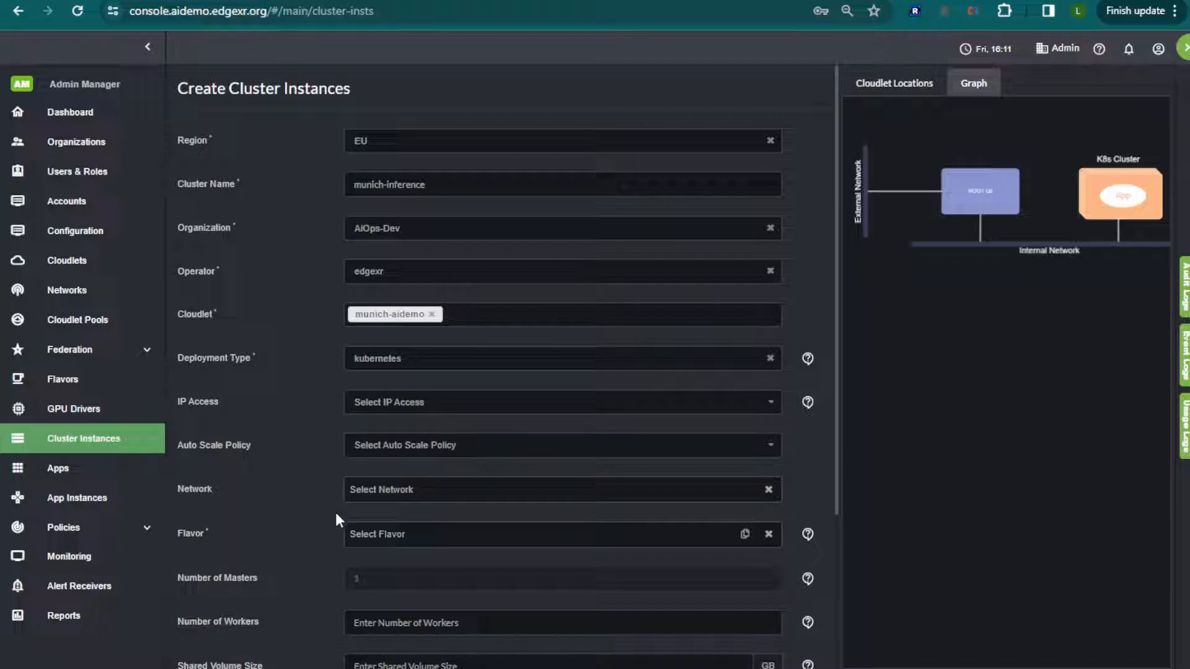
{"action": "left_click", "coordinate": [432, 531]}
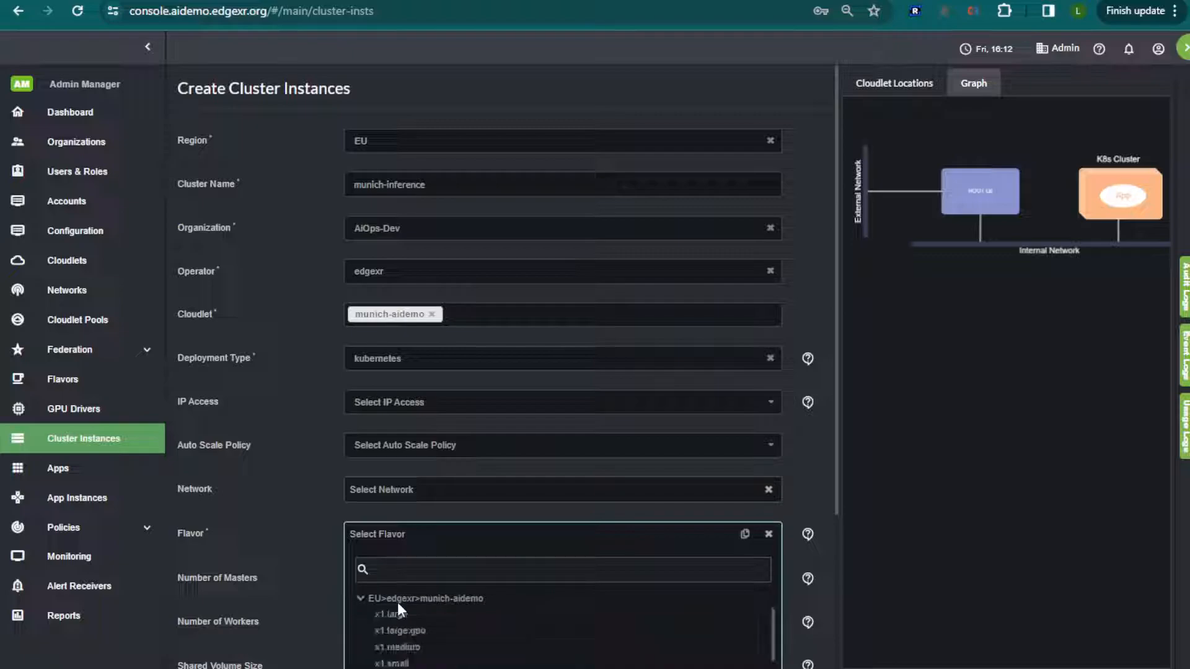
{"action": "left_click", "coordinate": [437, 630]}
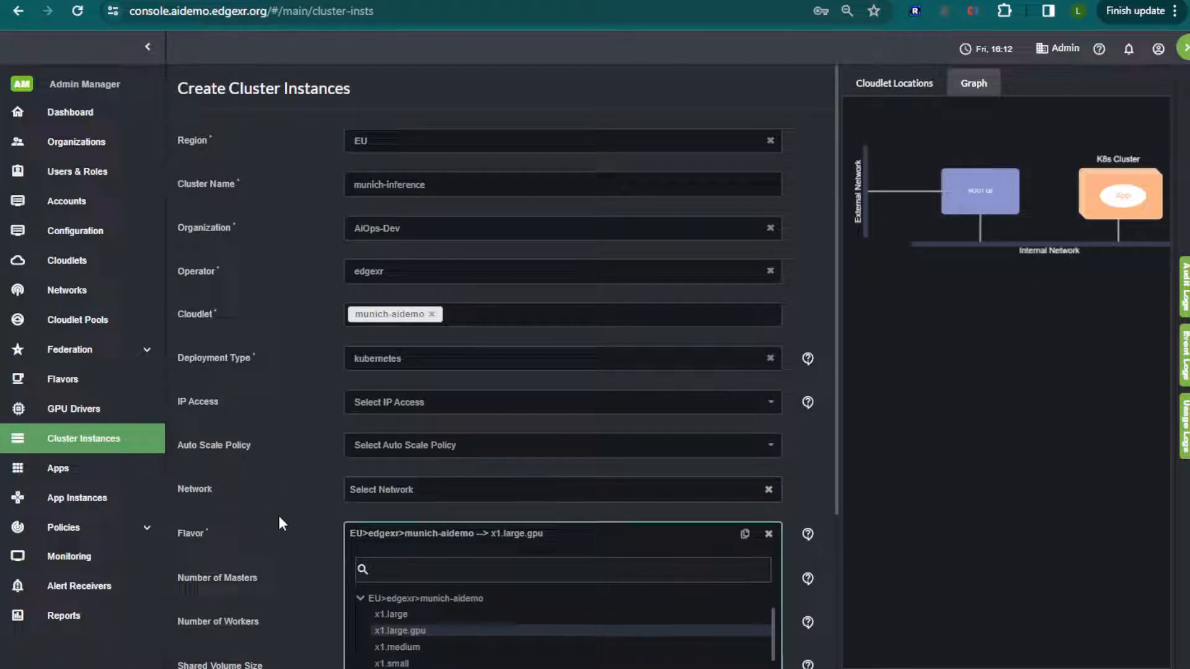
{"action": "left_click", "coordinate": [262, 521]}
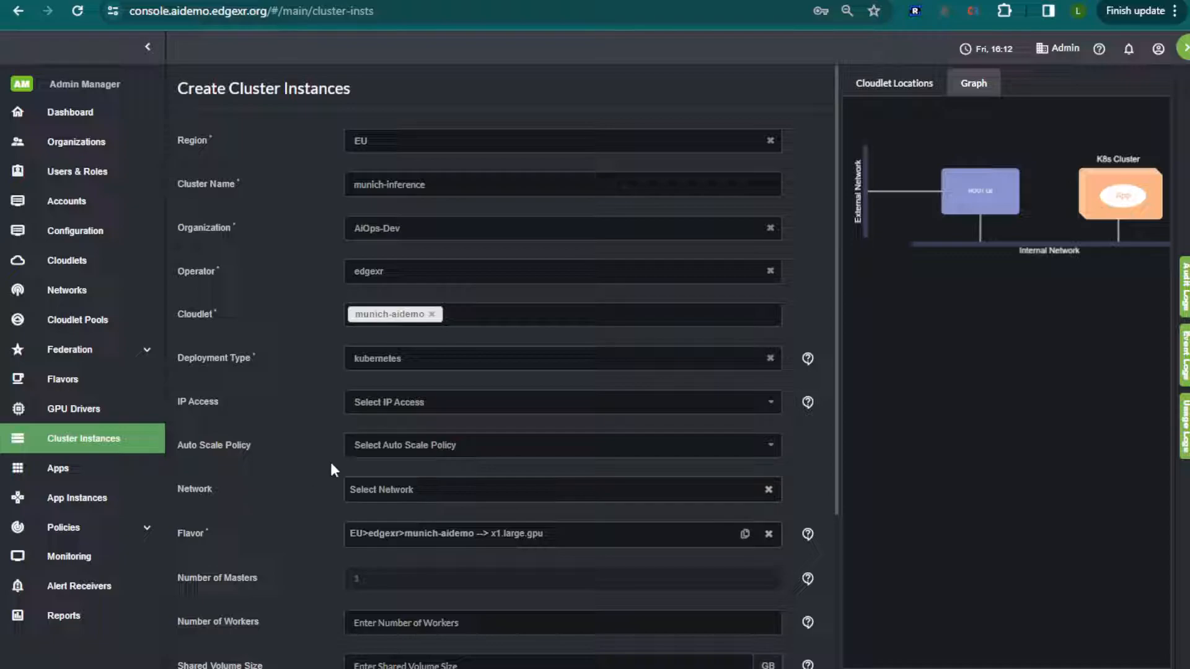
Set the cluster's IP access to Shared and its number of workers to 1.
{"action": "left_click", "coordinate": [387, 403]}
{"action": "left_click", "coordinate": [372, 447]}
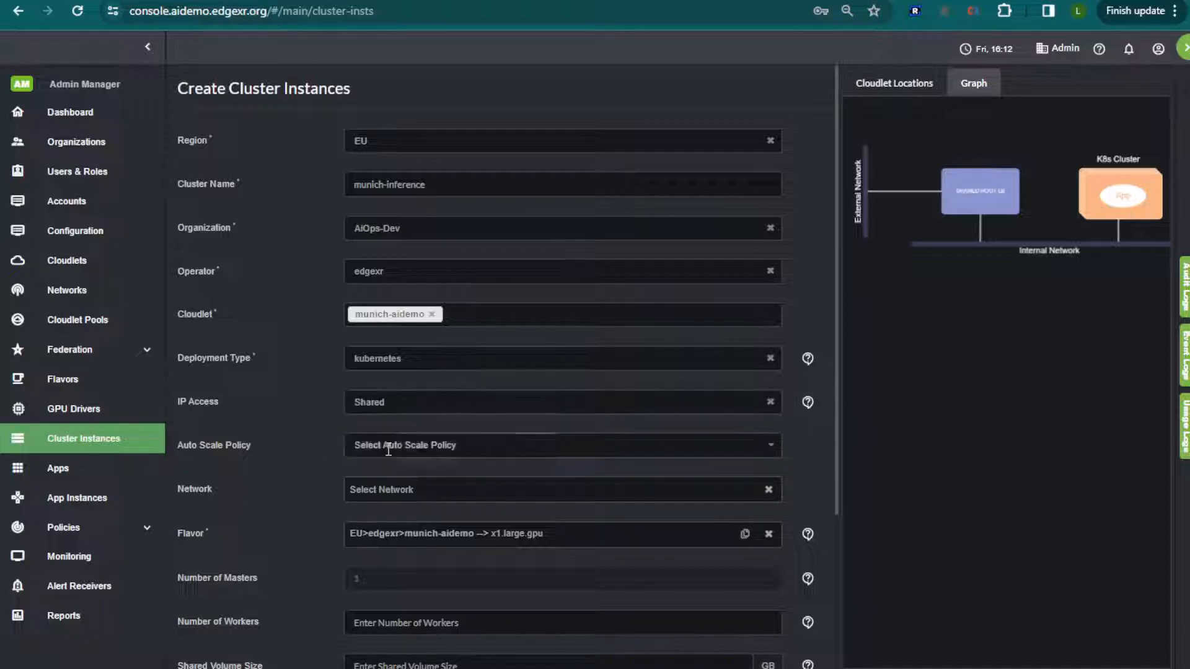
{"action": "scroll", "coordinate": [281, 471], "scroll_direction": "down", "scroll_amount": 3}
{"action": "left_click", "coordinate": [384, 408]}
{"action": "type", "text": "1"}
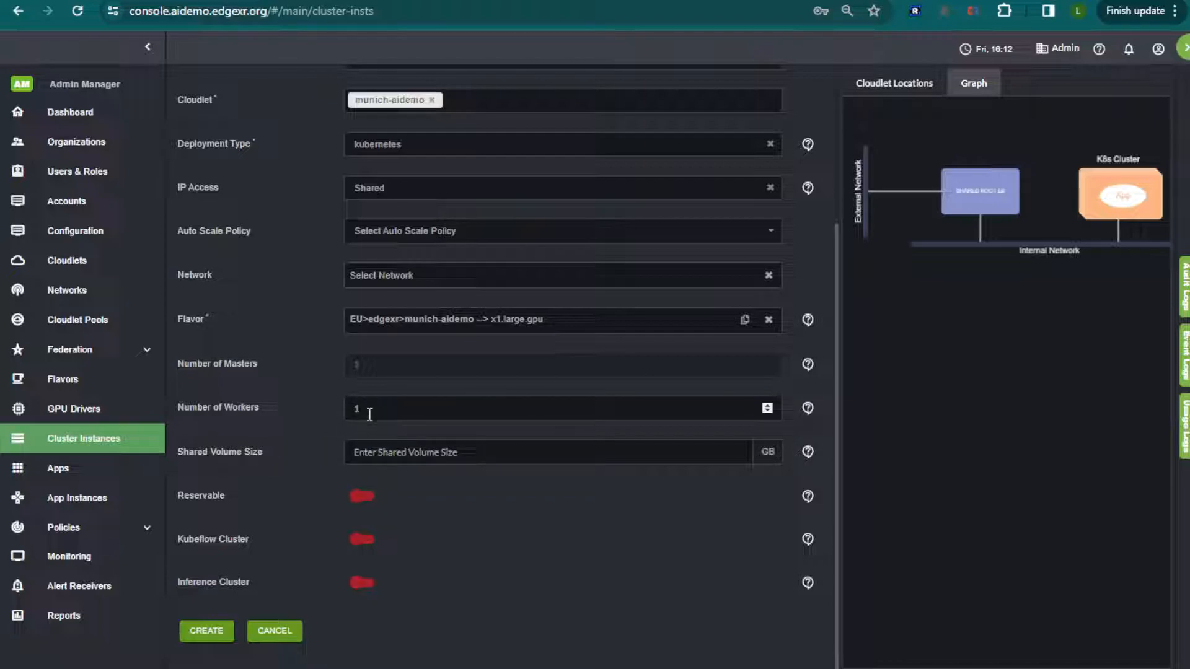
Enable the Inference Cluster option, create the cluster instance and close the progress report once it is done.
{"action": "left_click", "coordinate": [364, 583]}
{"action": "scroll", "coordinate": [273, 598], "scroll_direction": "up", "scroll_amount": 1}
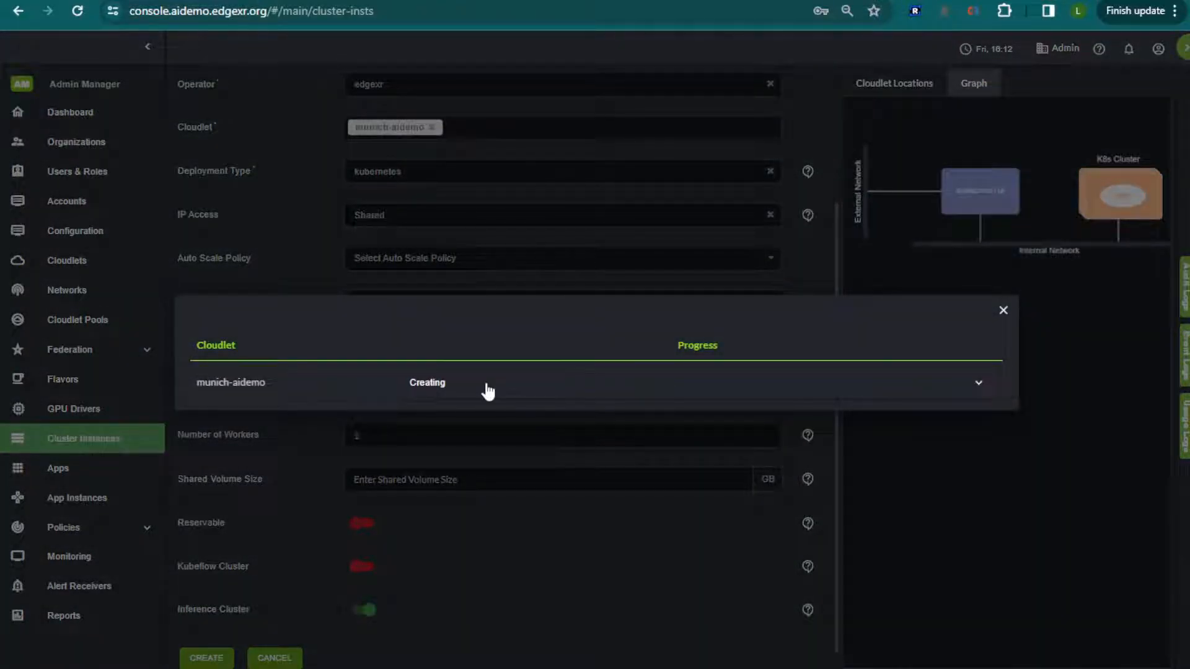
{"action": "left_click", "coordinate": [485, 386]}
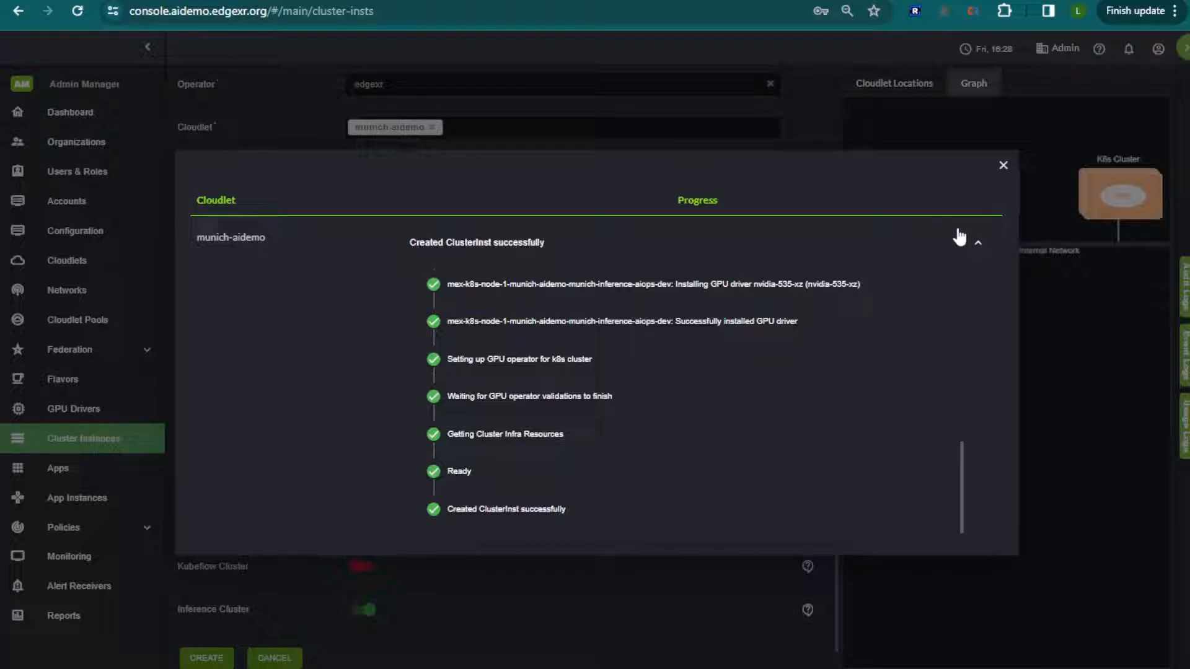
{"action": "left_click", "coordinate": [1003, 166]}
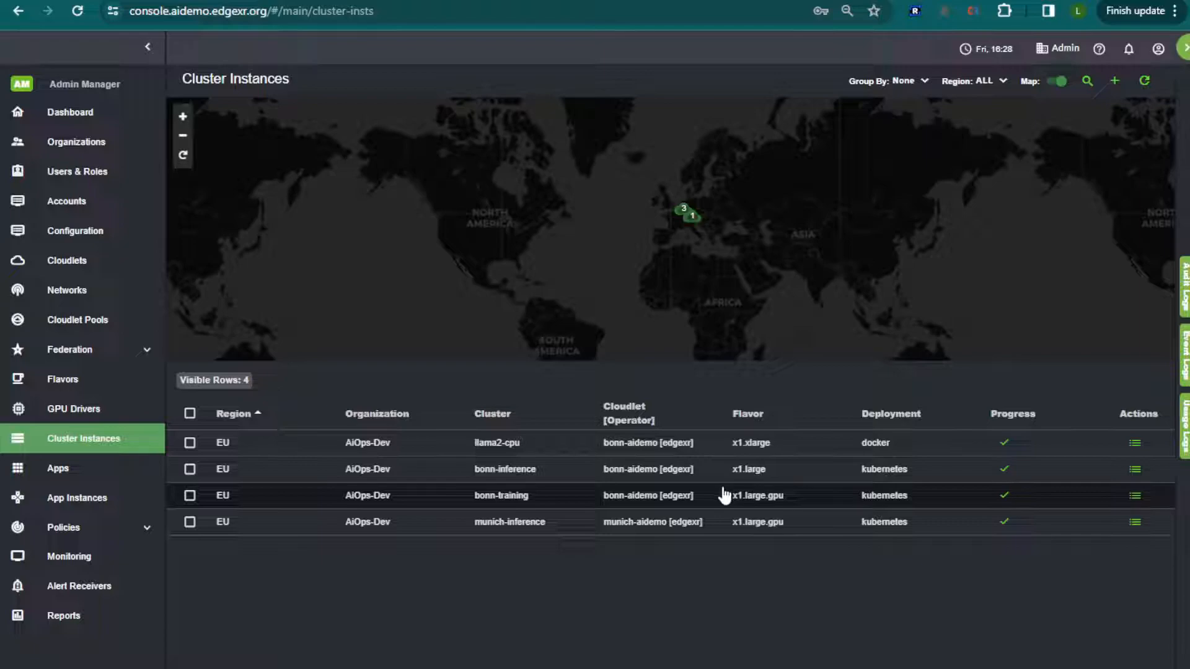
Start creating a new app with region EU and organization AiOps-Dev.
{"action": "left_click", "coordinate": [57, 470]}
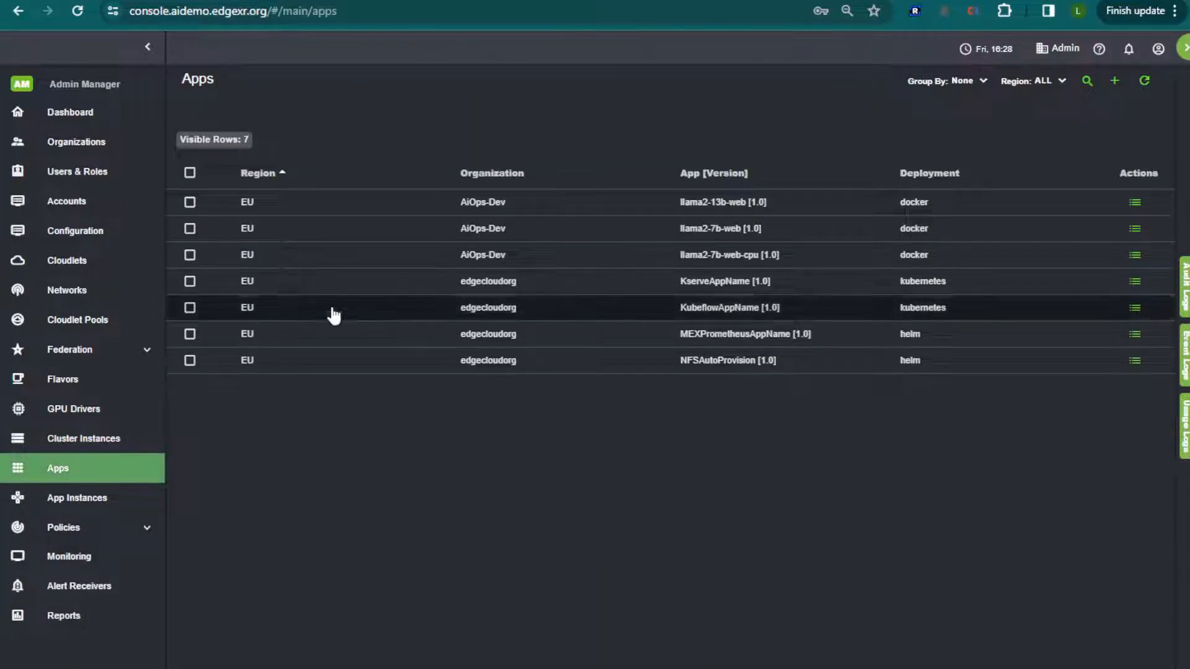
{"action": "left_click", "coordinate": [1114, 80]}
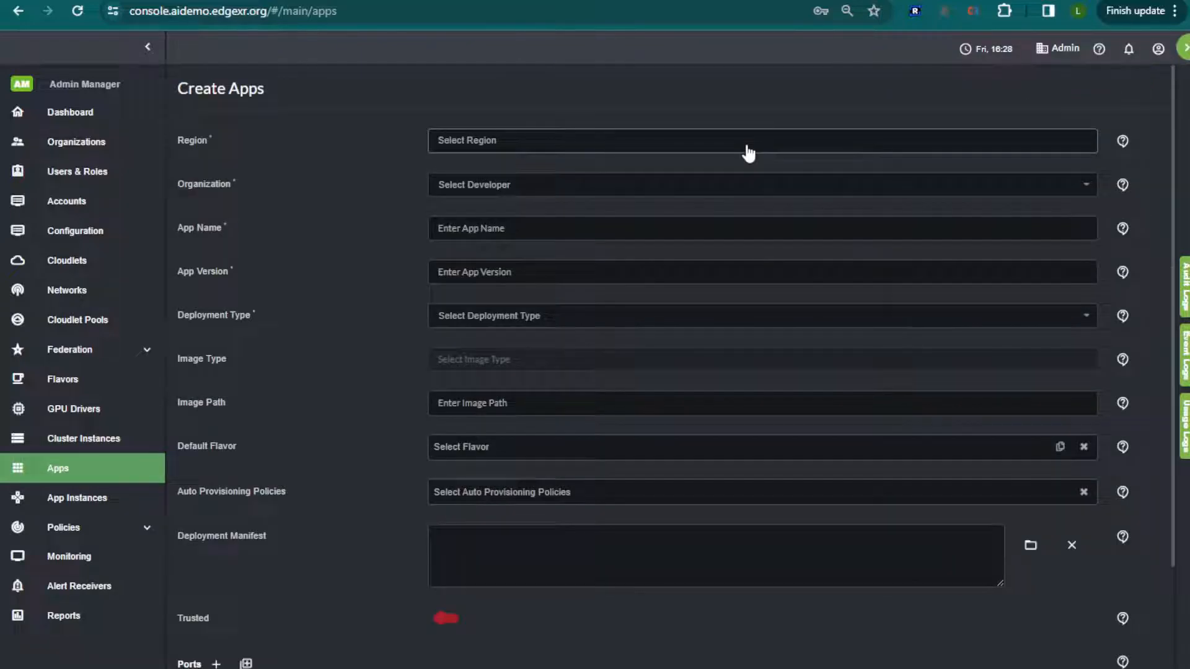
{"action": "left_click", "coordinate": [746, 143]}
{"action": "left_click", "coordinate": [741, 166]}
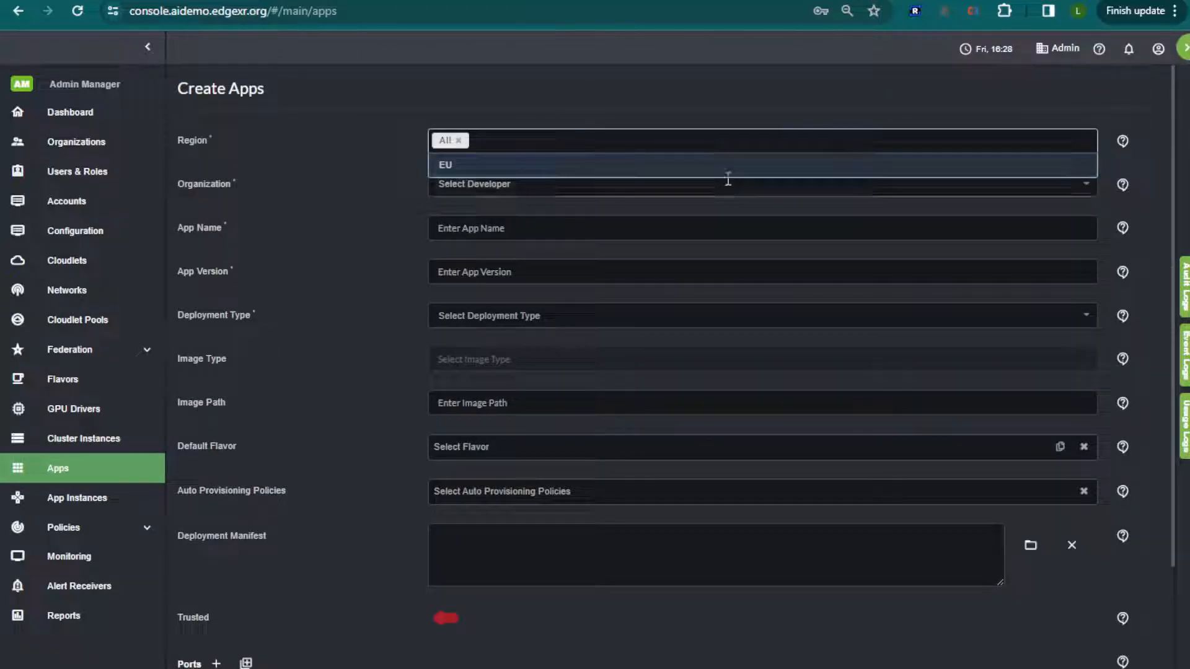
{"action": "left_click", "coordinate": [652, 176]}
{"action": "left_click", "coordinate": [459, 140]}
{"action": "left_click", "coordinate": [465, 183]}
{"action": "left_click", "coordinate": [488, 217]}
Name the app digits-recognizer and set its version to 1.0.
{"action": "left_click", "coordinate": [492, 229]}
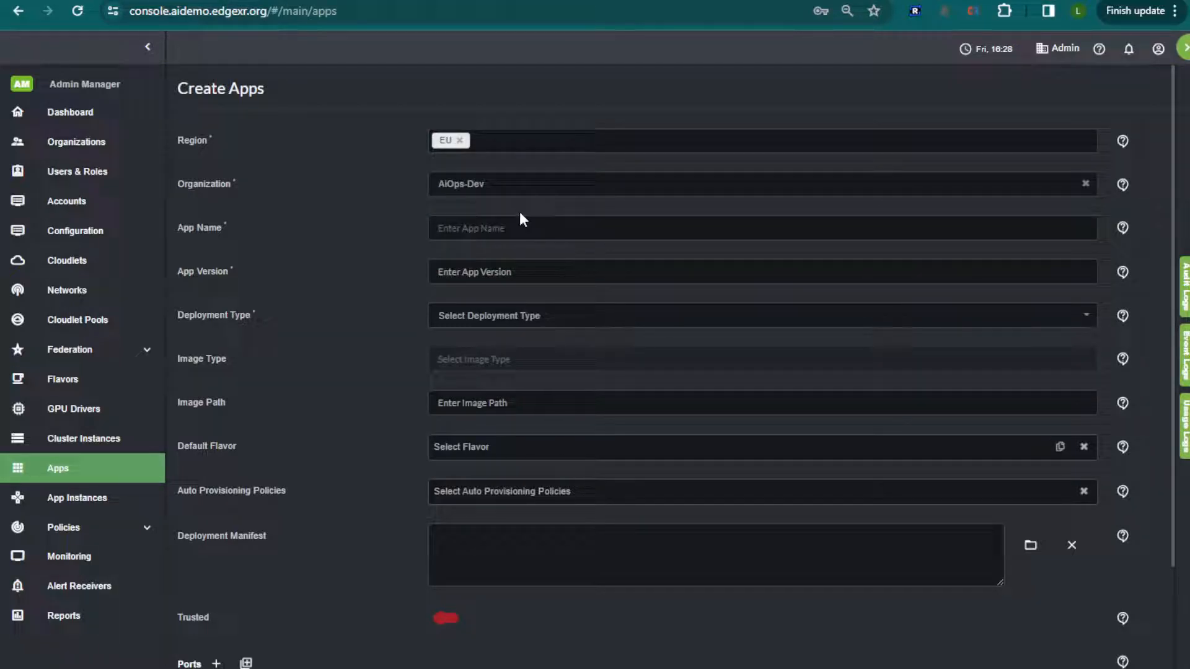
{"action": "type", "text": "digits-recognizer"}
{"action": "left_click", "coordinate": [481, 270]}
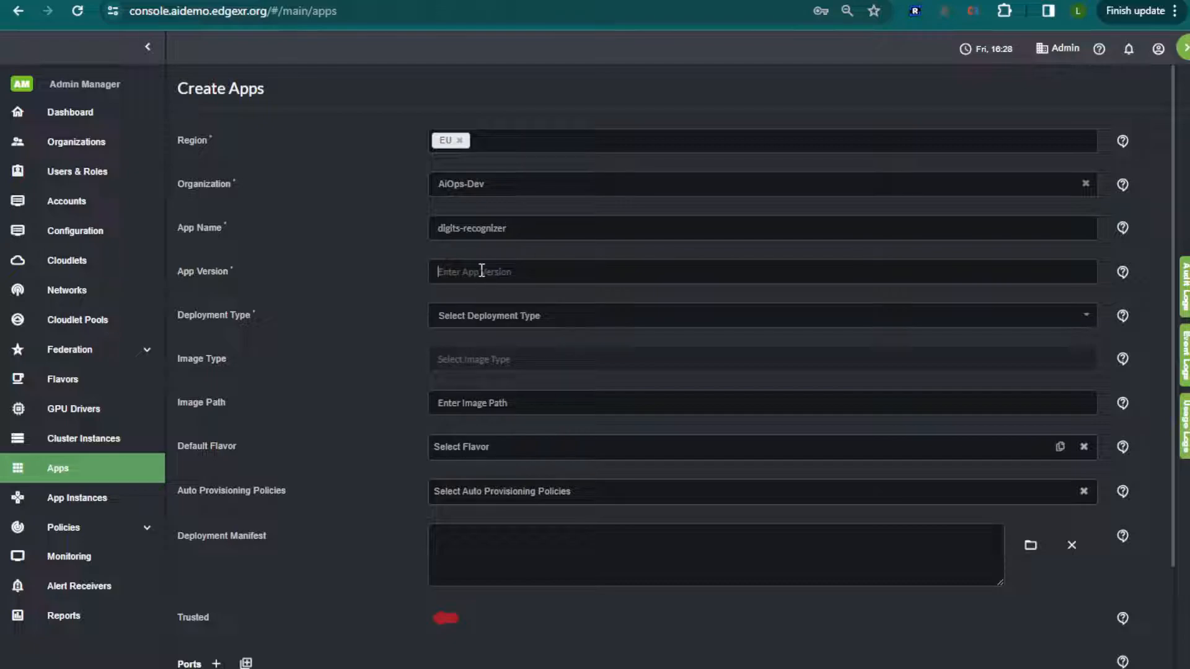
{"action": "type", "text": "1"}
Set the app's deployment type to kubernetes and clear the prefilled image path.
{"action": "left_click", "coordinate": [579, 309]}
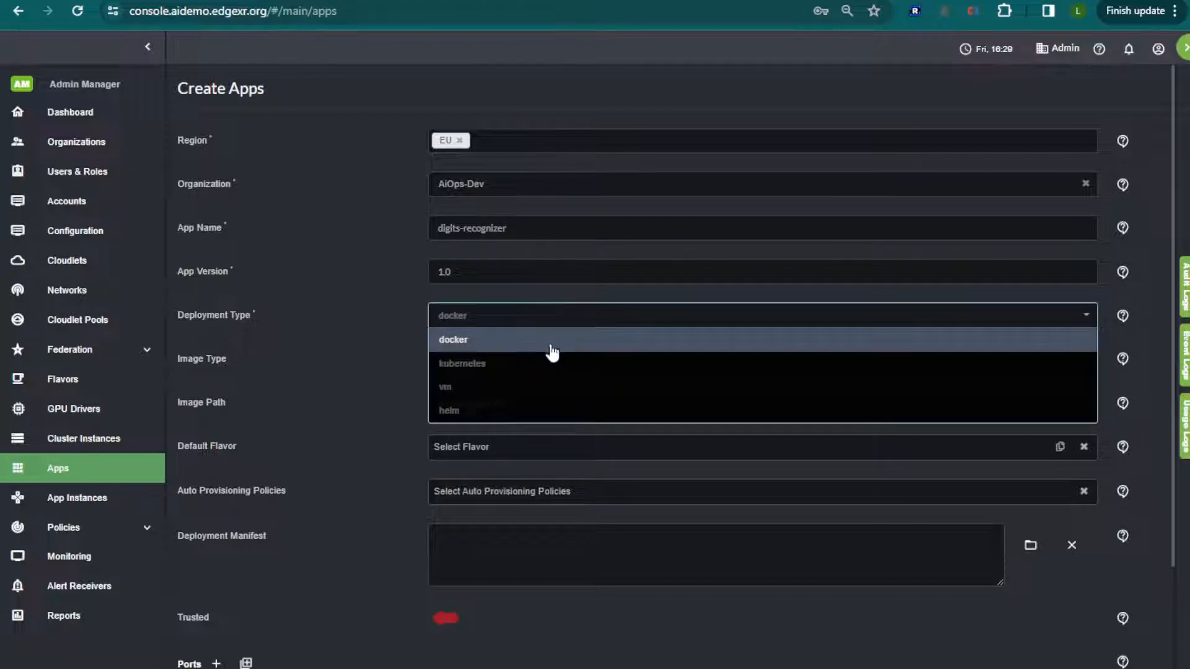
{"action": "left_click", "coordinate": [546, 366]}
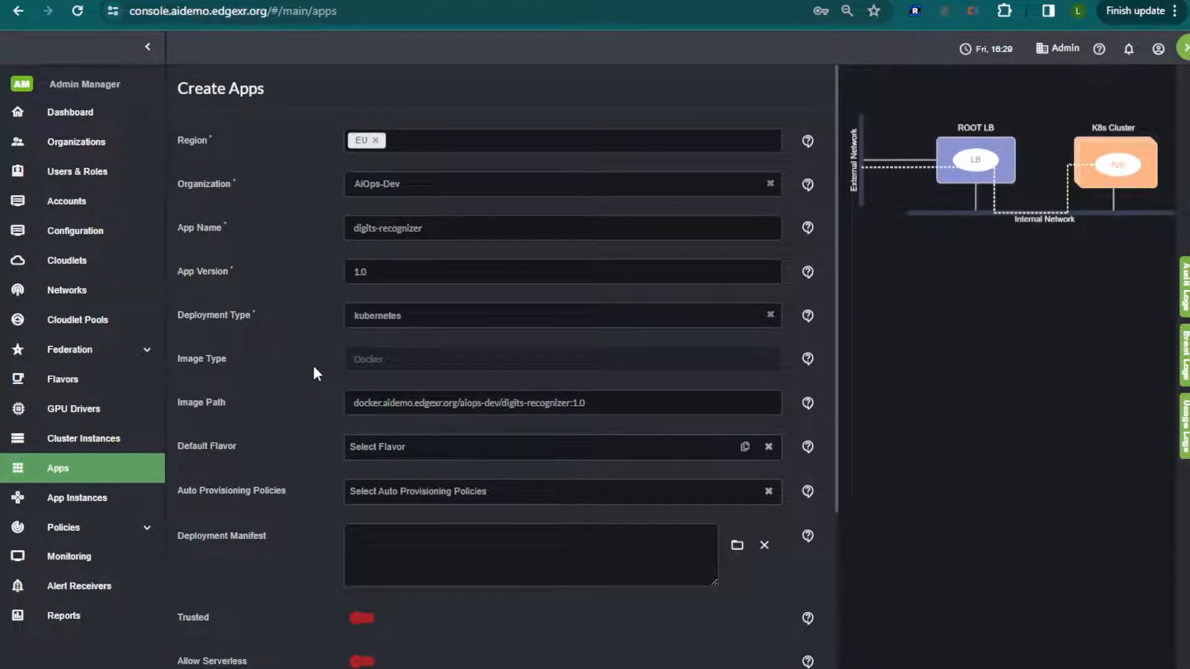
{"action": "scroll", "coordinate": [313, 365], "scroll_direction": "down", "scroll_amount": 2}
{"action": "left_click_drag", "start_coordinate": [605, 293], "coordinate": [338, 291]}
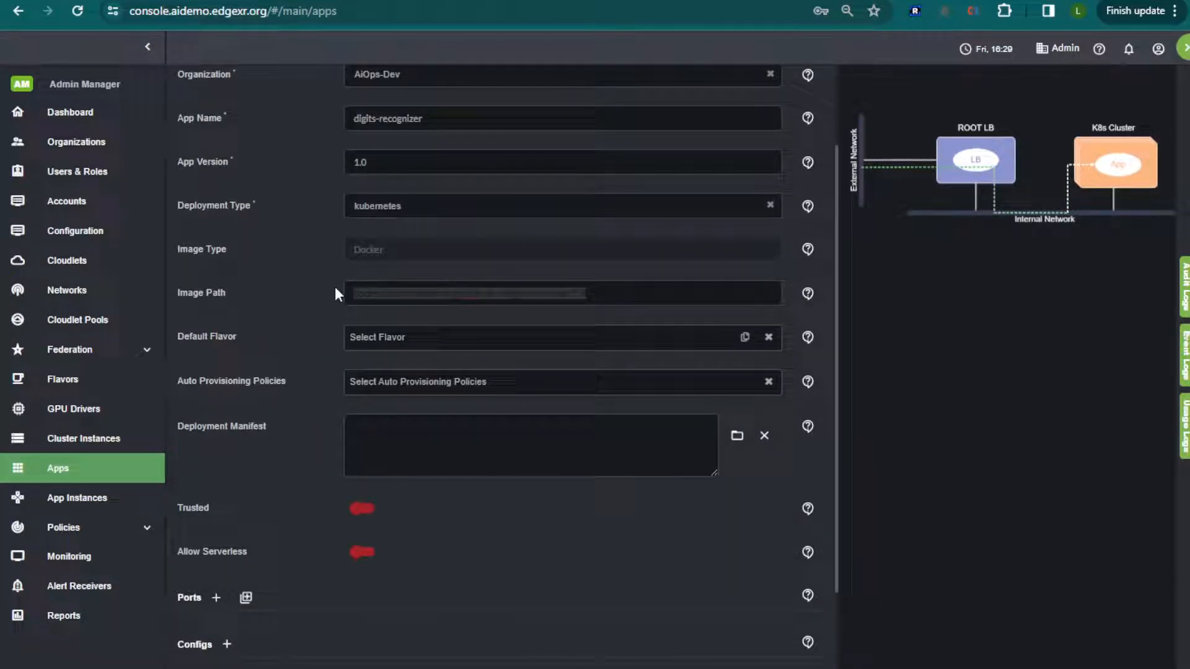
{"action": "key", "text": "BackSpace"}
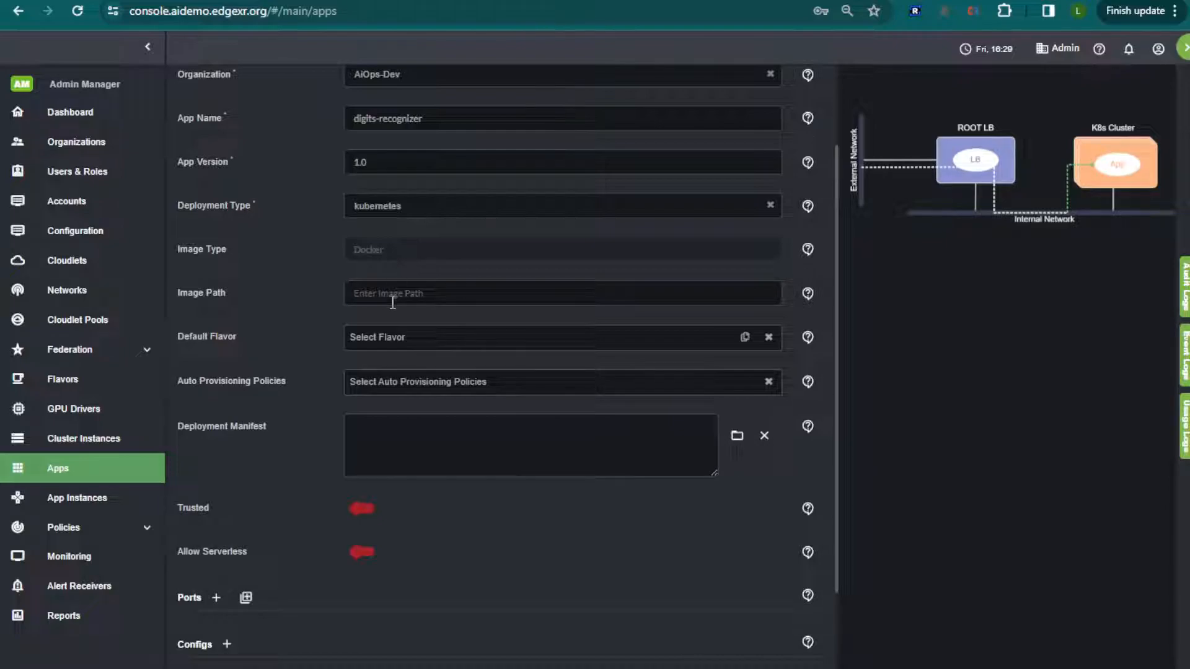
Set the app's default flavor to x1.medium from the EU region.
{"action": "left_click", "coordinate": [453, 341]}
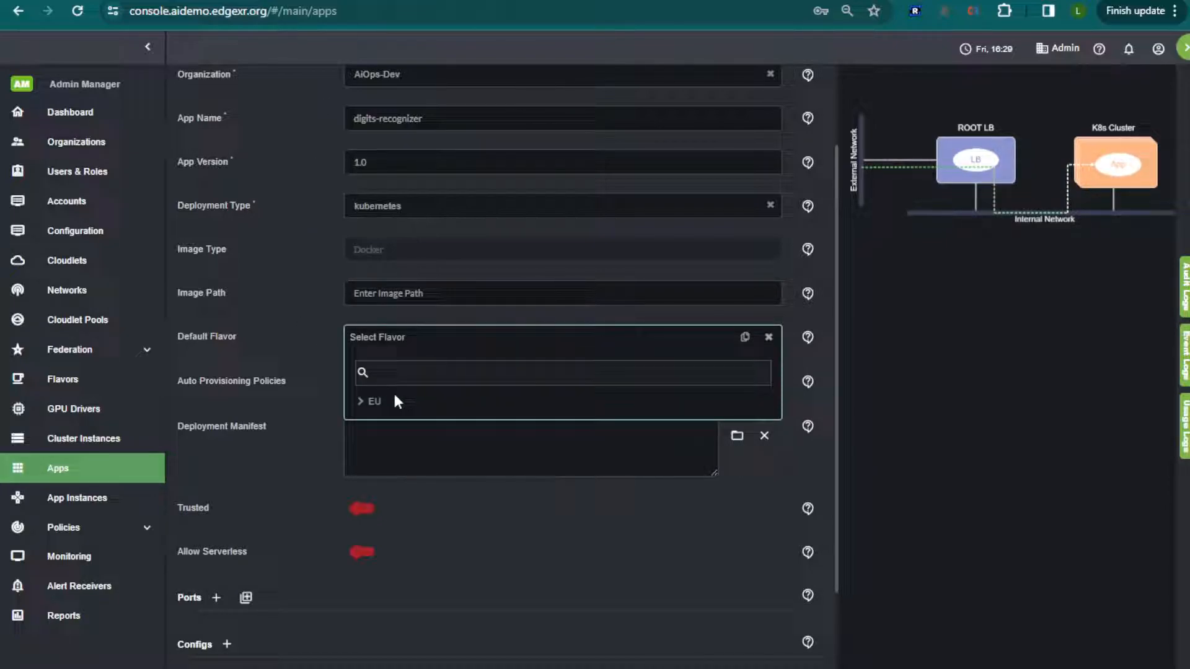
{"action": "left_click", "coordinate": [362, 401]}
{"action": "left_click", "coordinate": [416, 449]}
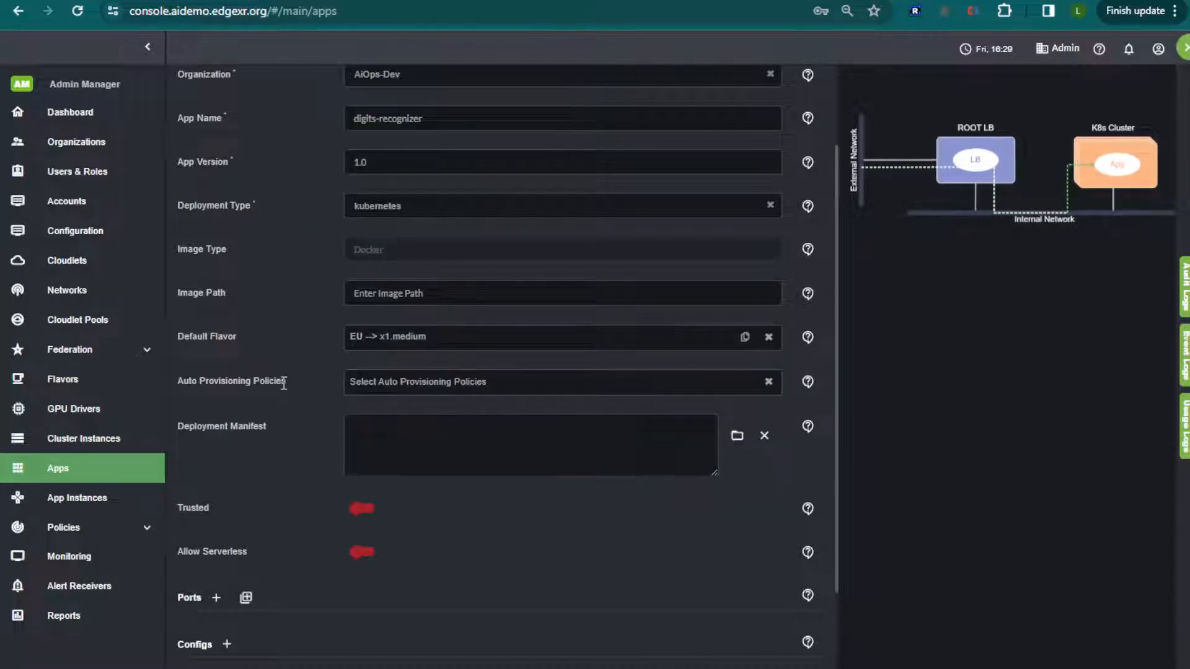
Paste the digits-recognizer InferenceService deployment manifest with storageUri s3://mlpipeline/models/detect-digits/ and enlarge its text area to show all lines.
{"action": "left_click", "coordinate": [429, 433]}
{"action": "key", "text": "ctrl+Tab"}
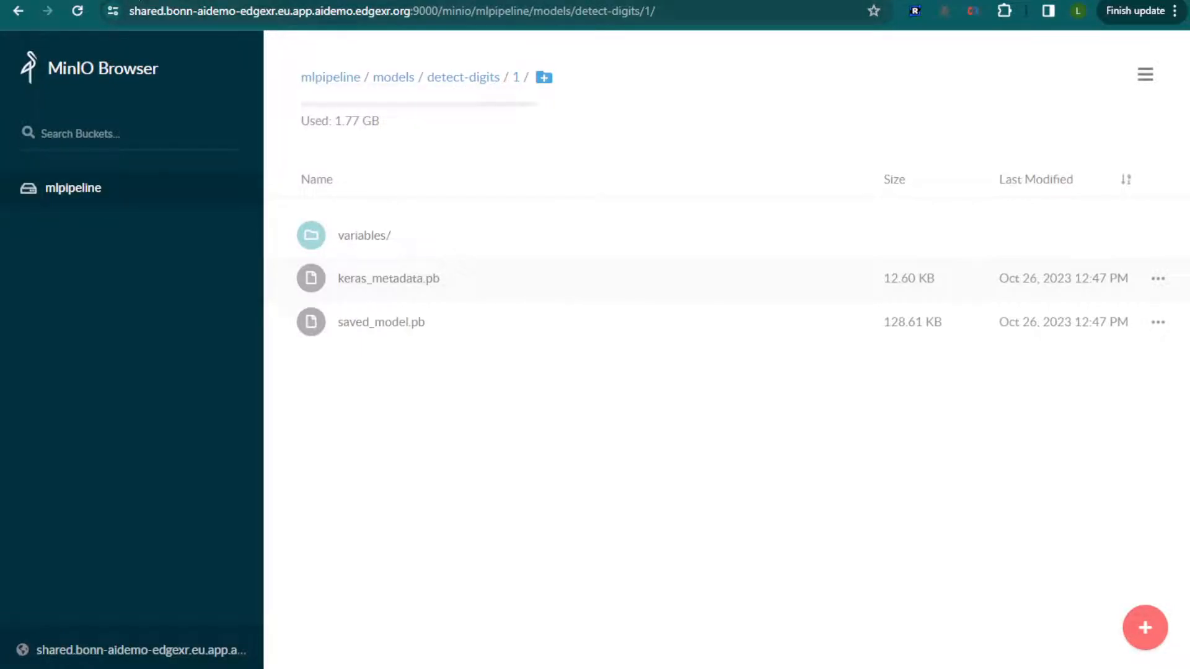
{"action": "key", "text": "ctrl+shift+Tab"}
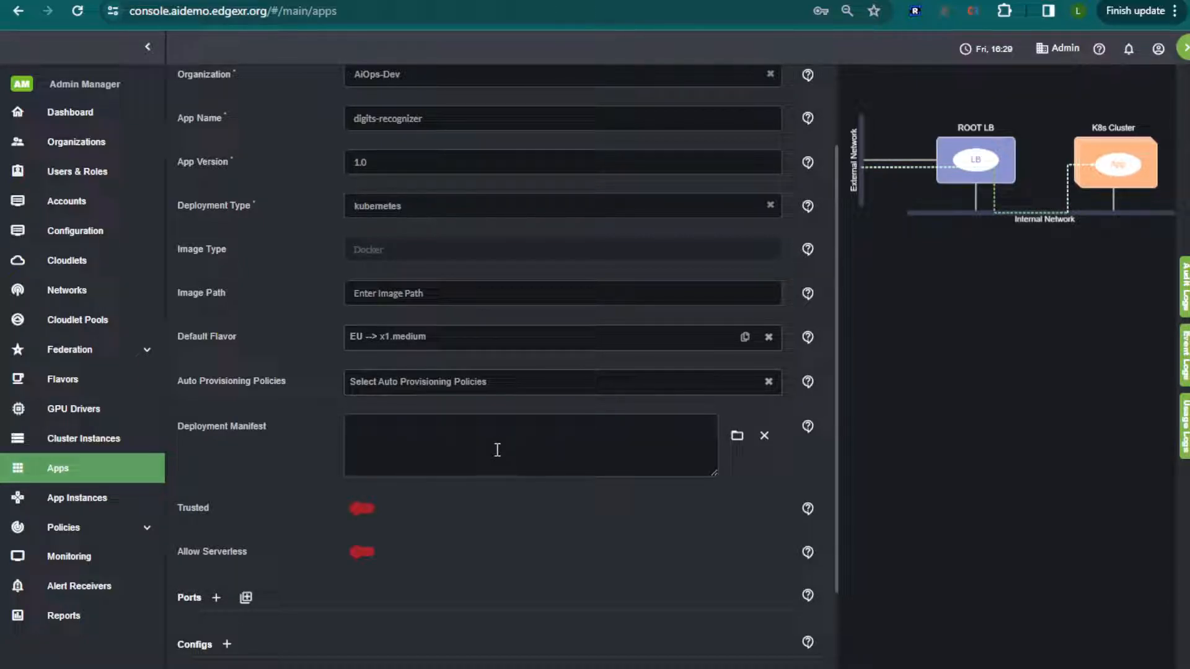
{"action": "key", "text": "ctrl+v"}
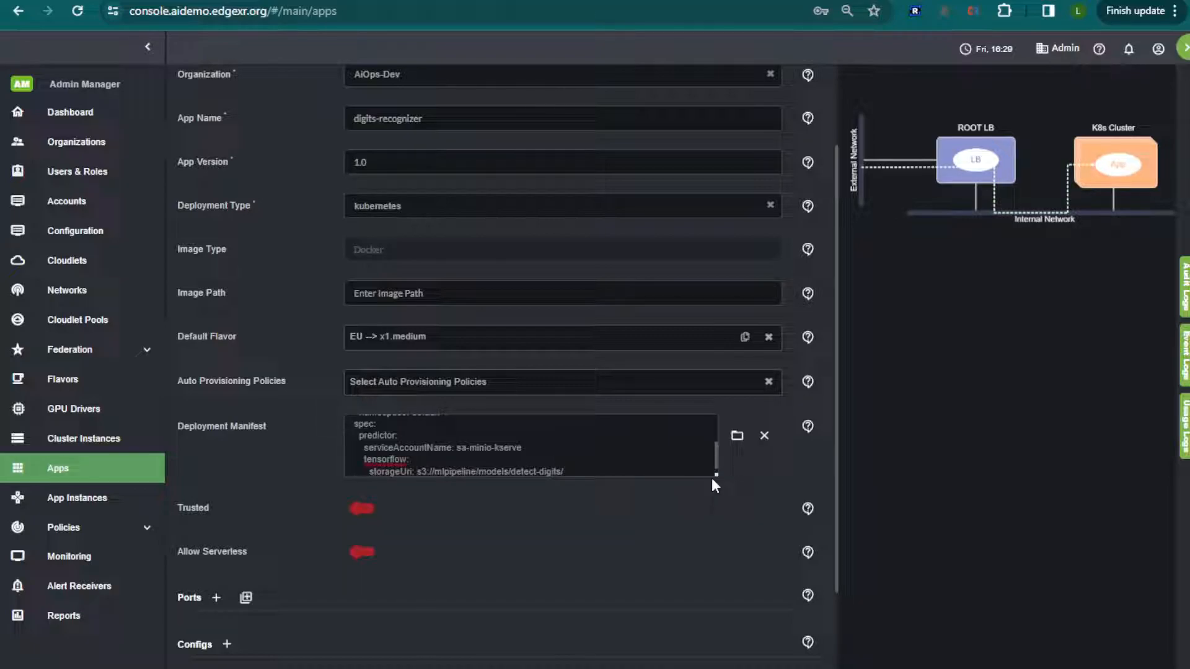
{"action": "left_click_drag", "start_coordinate": [716, 476], "coordinate": [716, 549]}
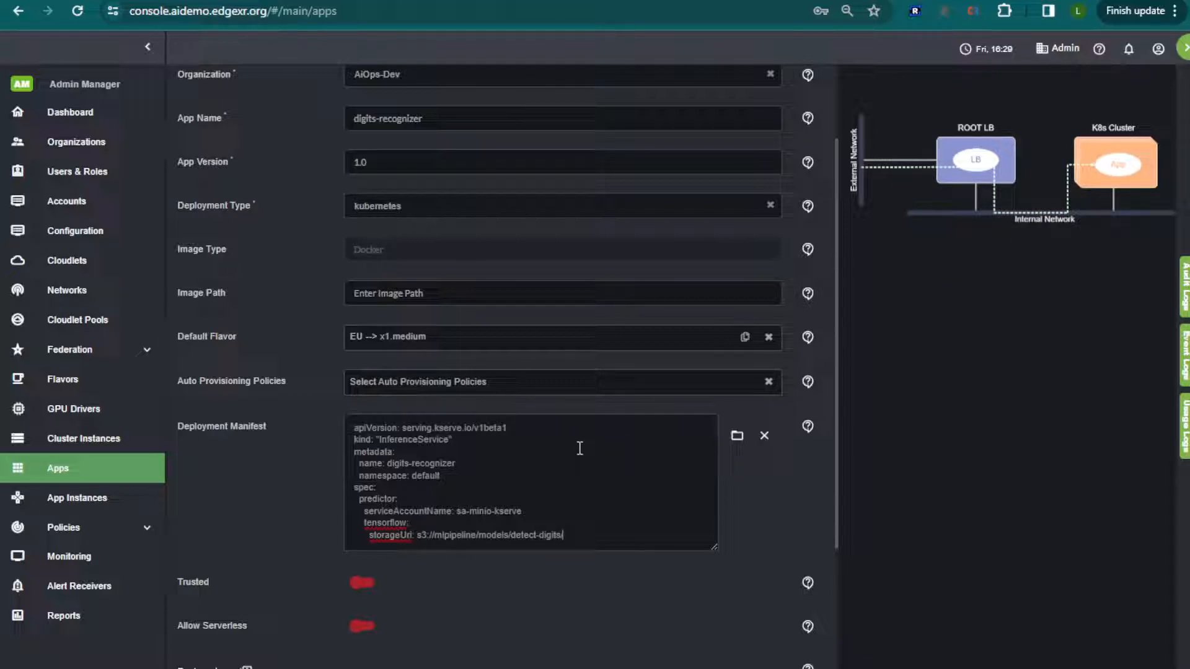
Add an Environment Variables Yaml config with the variable s3 set to "shared.bonn-aidemo-edgexr.eu.app.aidemo.edgexr.org:9000".
{"action": "scroll", "coordinate": [470, 497], "scroll_direction": "down", "scroll_amount": 3}
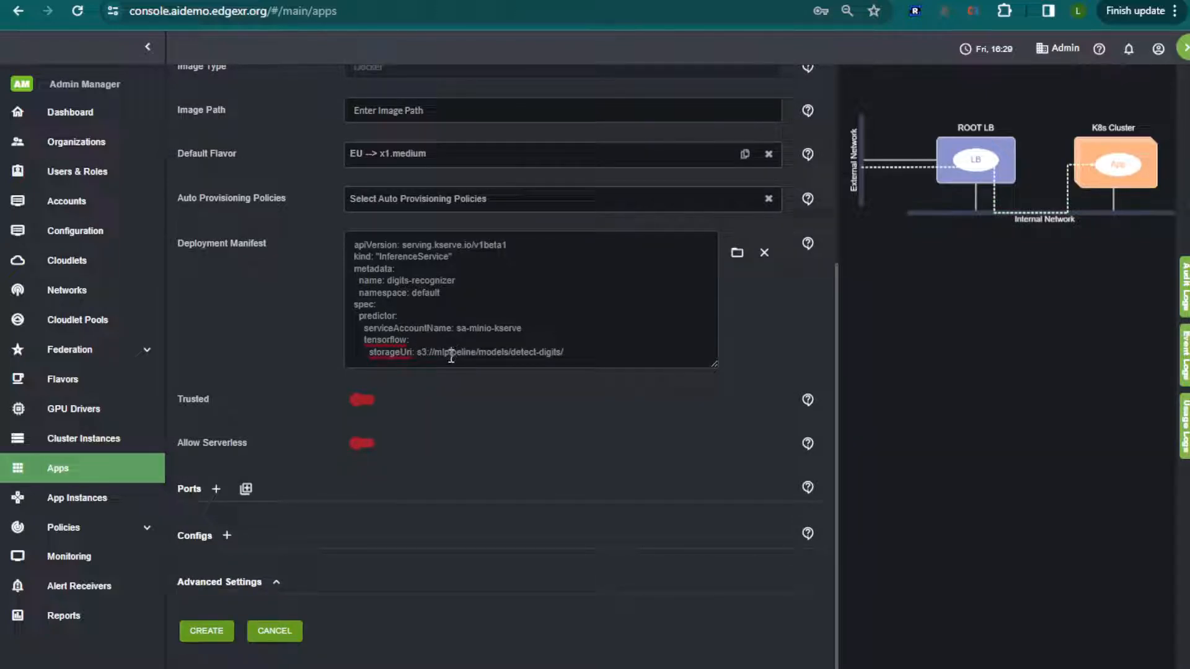
{"action": "left_click", "coordinate": [226, 536]}
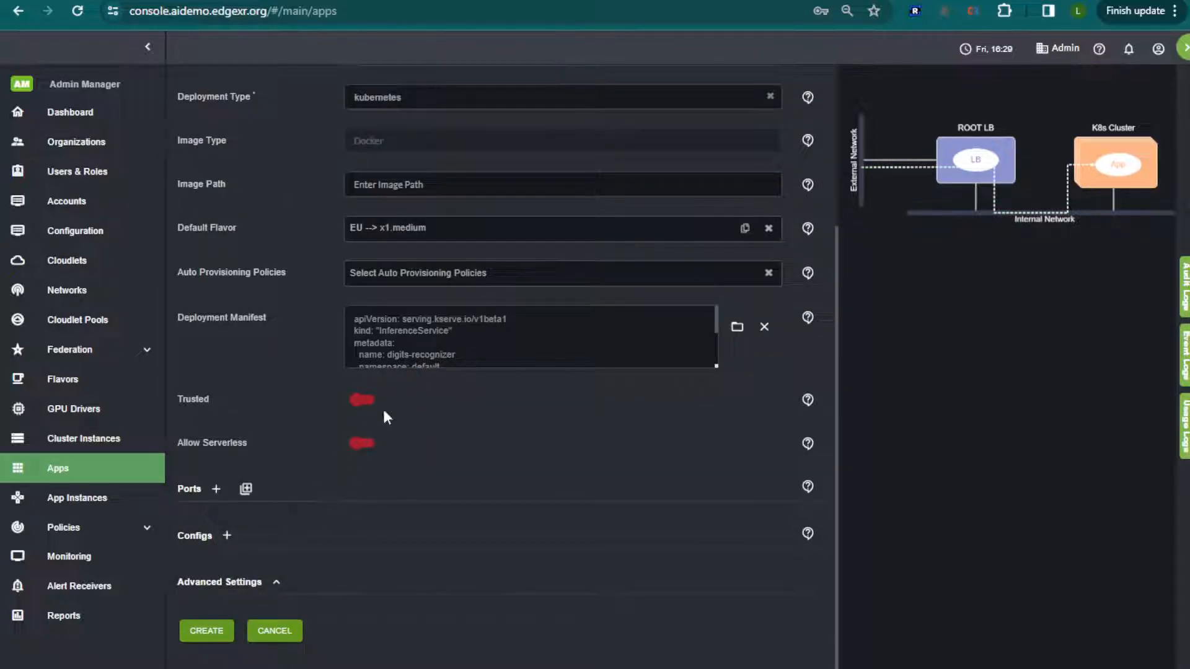
{"action": "left_click", "coordinate": [226, 535]}
{"action": "scroll", "coordinate": [352, 479], "scroll_direction": "down", "scroll_amount": 2}
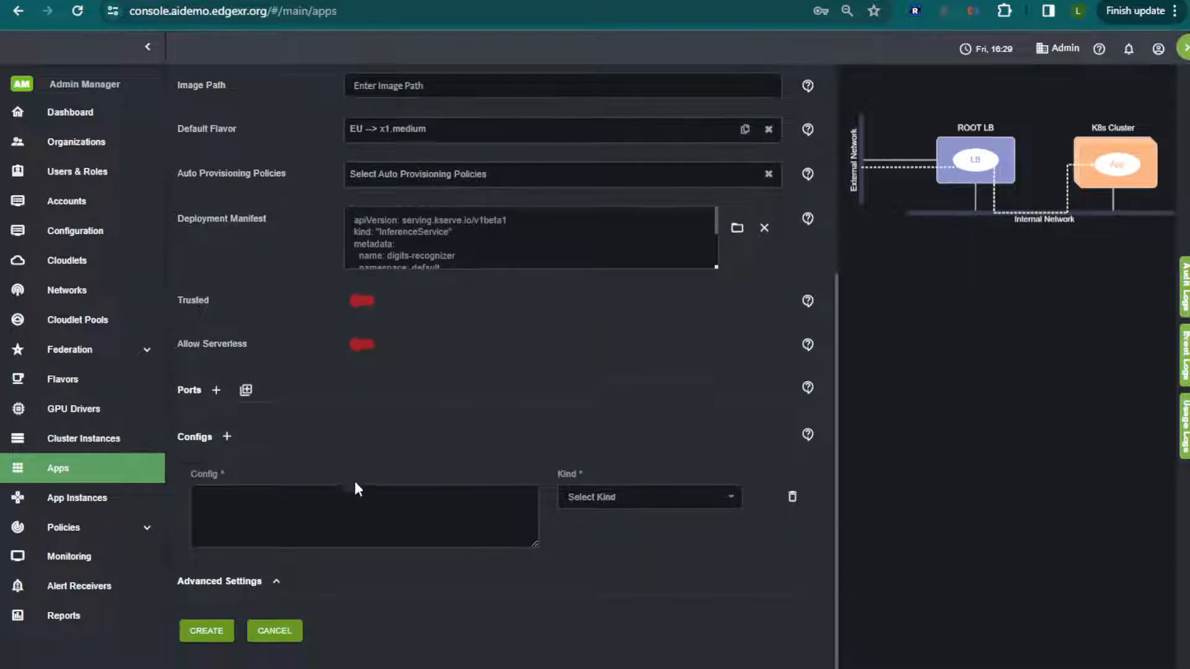
{"action": "left_click", "coordinate": [648, 497]}
{"action": "left_click", "coordinate": [613, 526]}
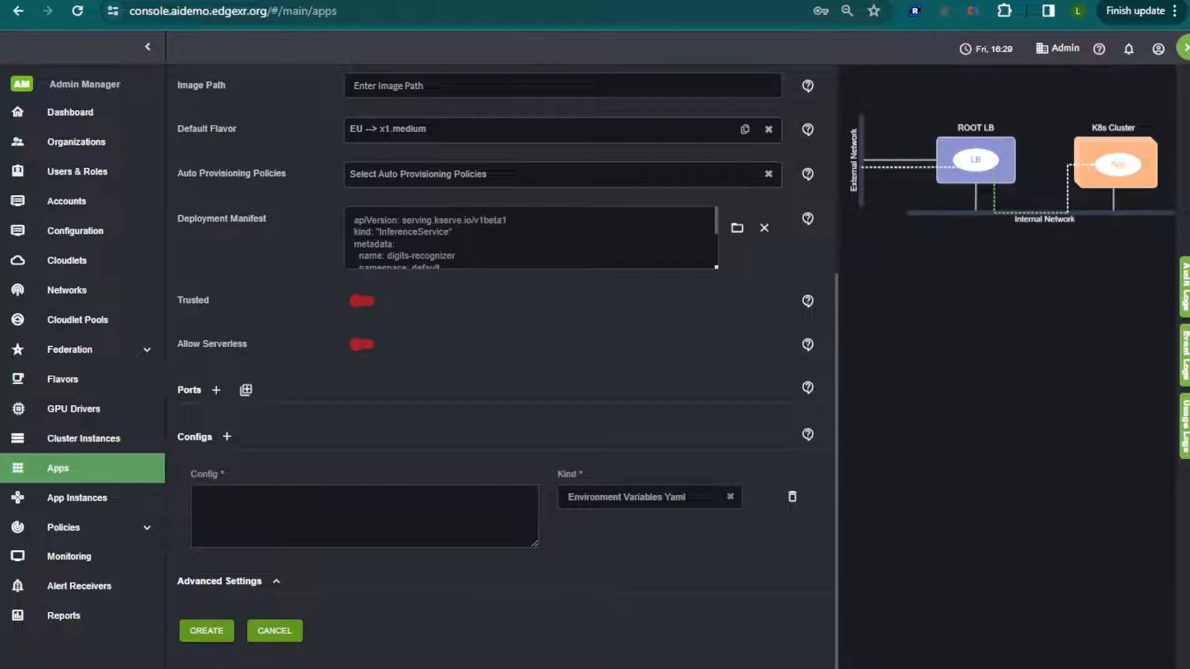
{"action": "left_click", "coordinate": [333, 512]}
{"action": "type", "text": "- name: s3   value: \"shared.bonn-aidemo-edgexr.eu.app.aidemo.edgexr.org:9000\""}
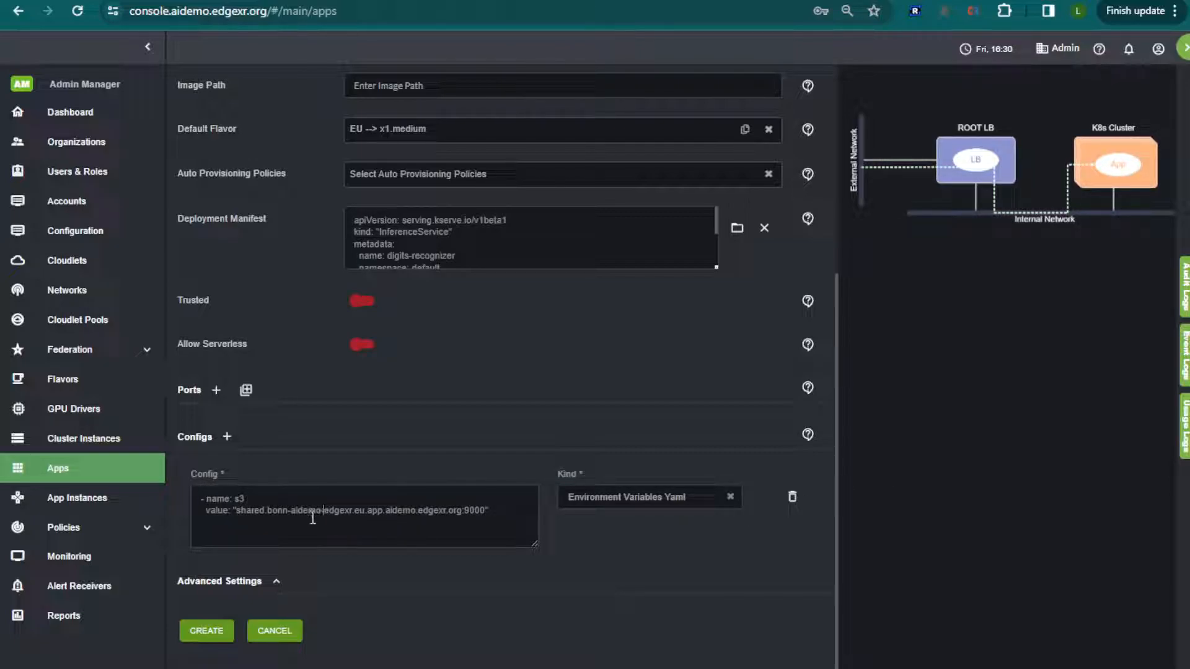
Compare the s3 host in the config with the address of the MinIO Browser storing the detect-digits model.
{"action": "left_click_drag", "start_coordinate": [237, 513], "coordinate": [440, 510]}
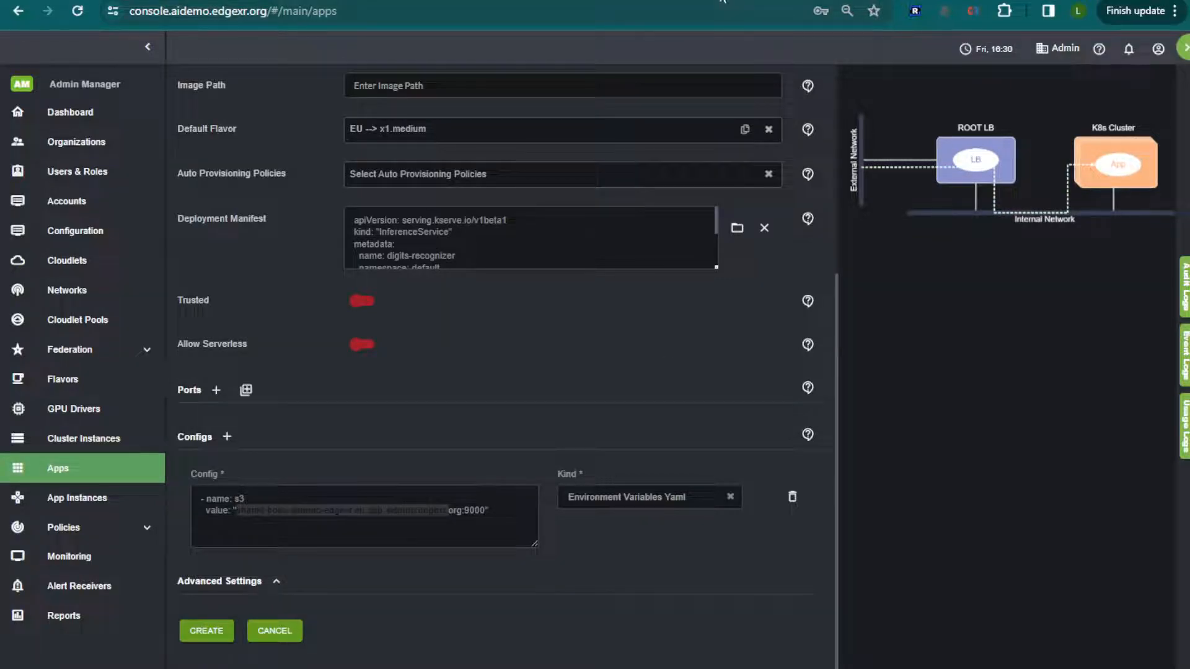
{"action": "left_click", "coordinate": [527, 2]}
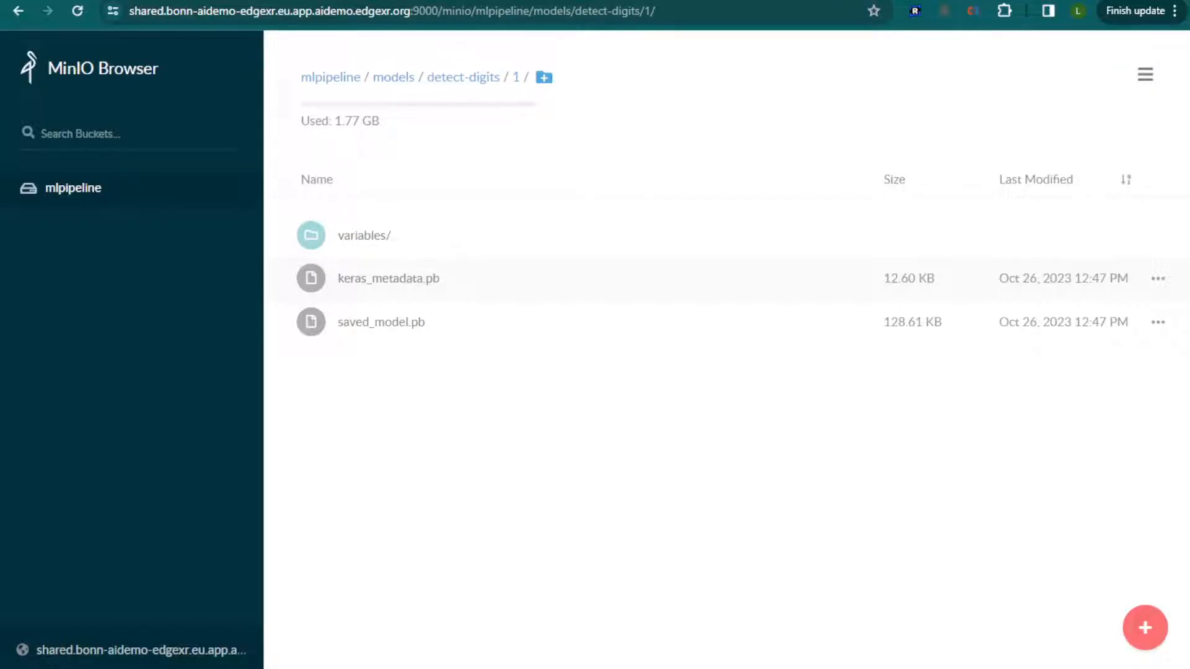
{"action": "left_click", "coordinate": [552, 1]}
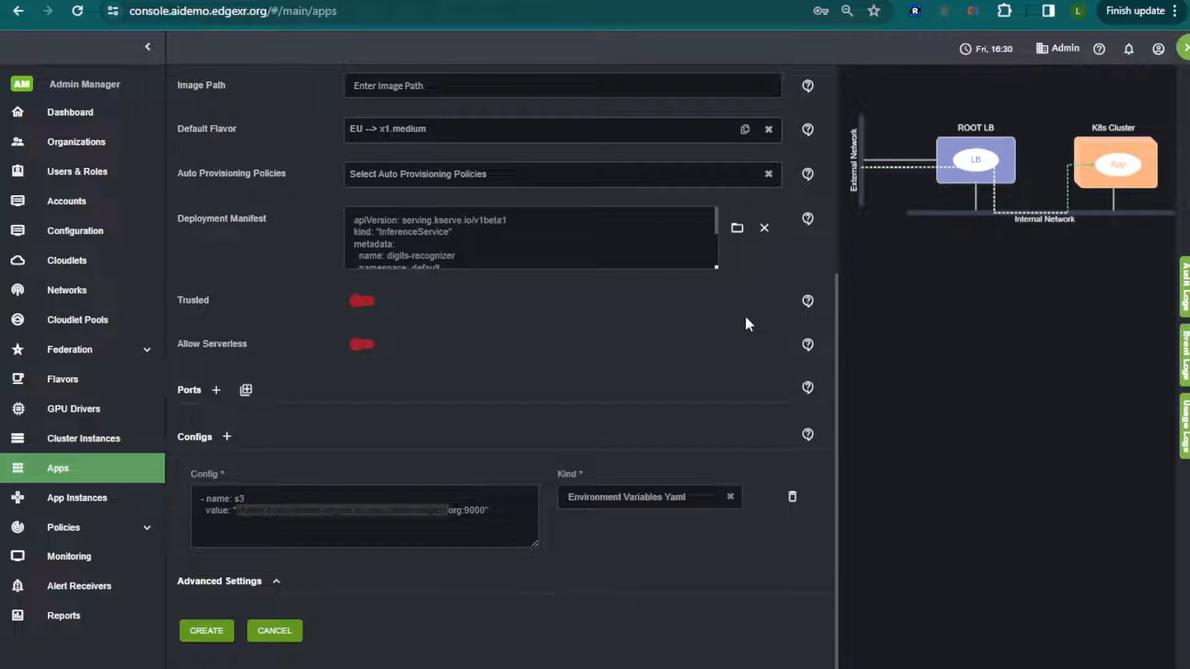
Create the digits-recognizer app and start a new instance of it from the apps list.
{"action": "left_click", "coordinate": [203, 632]}
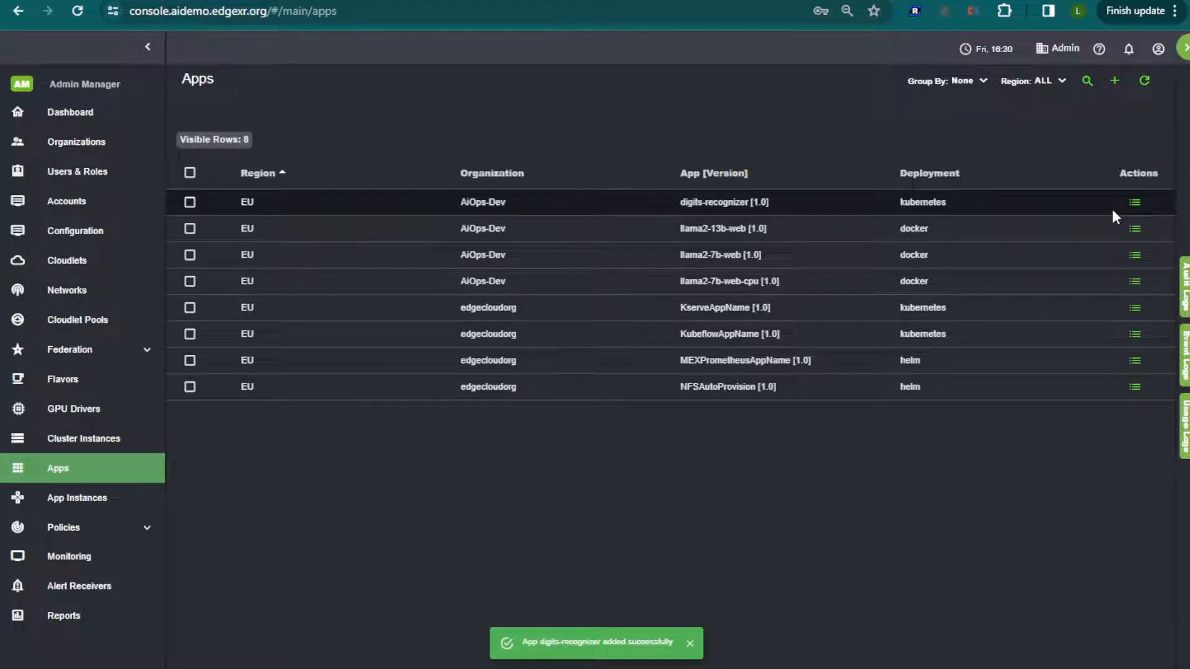
{"action": "left_click", "coordinate": [1136, 203]}
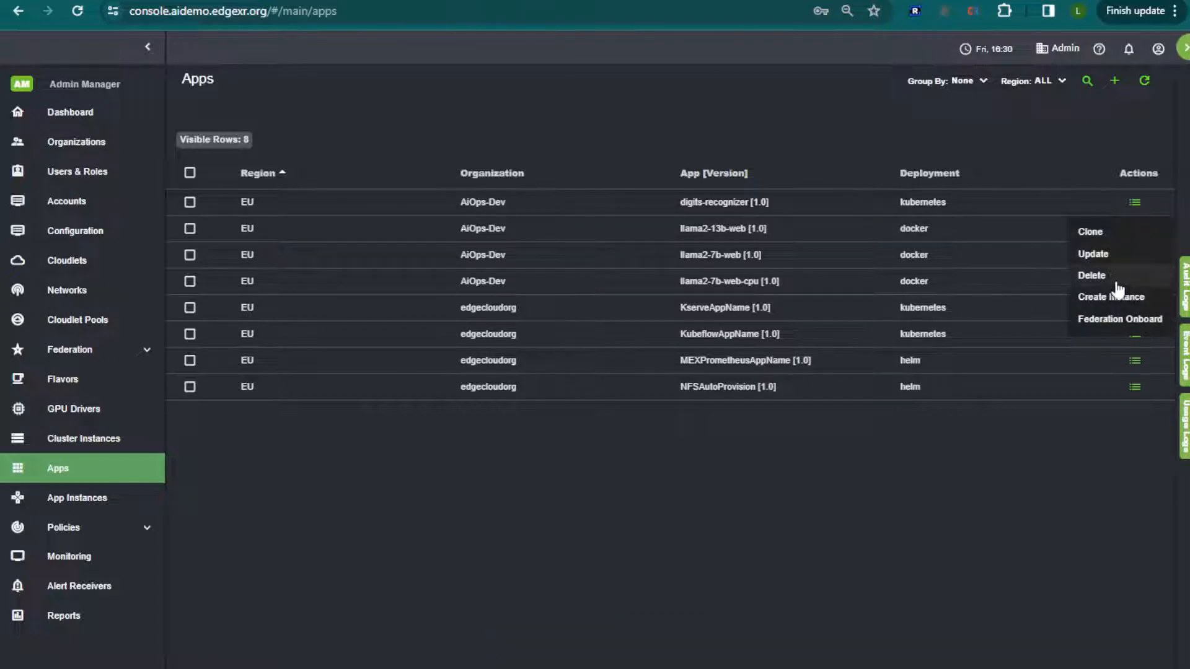
{"action": "left_click", "coordinate": [1131, 298]}
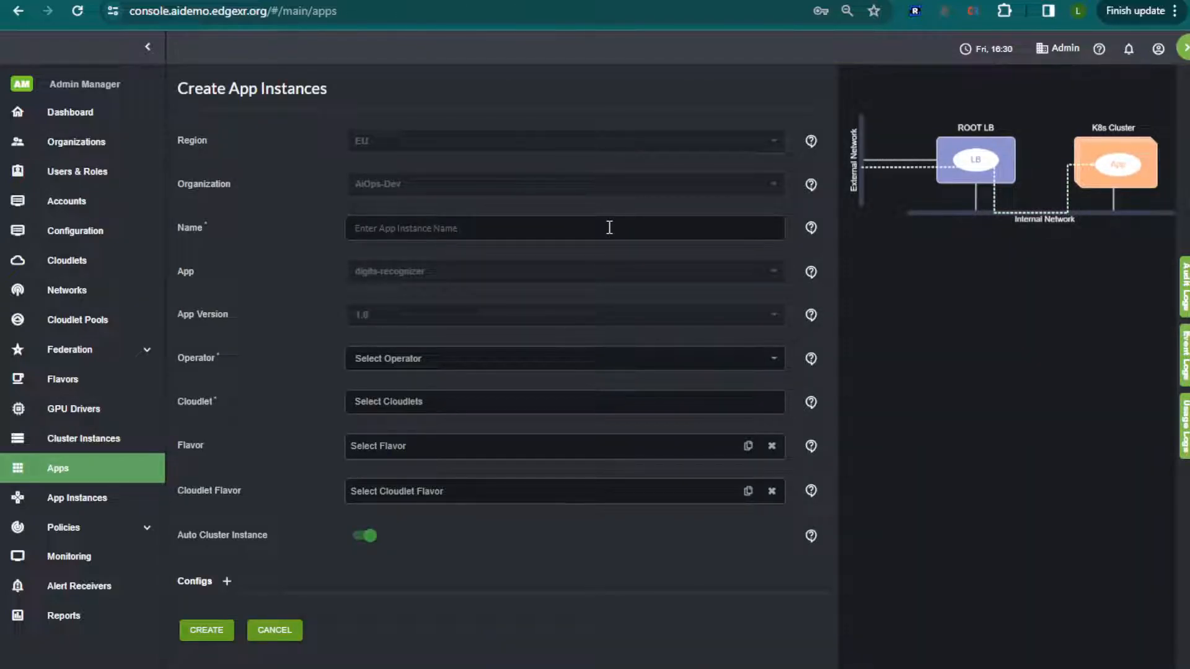
Name the app instance bonn-digits and assign it to operator edgexr and cloudlet bonn-aidemo.
{"action": "type", "text": "bo"}
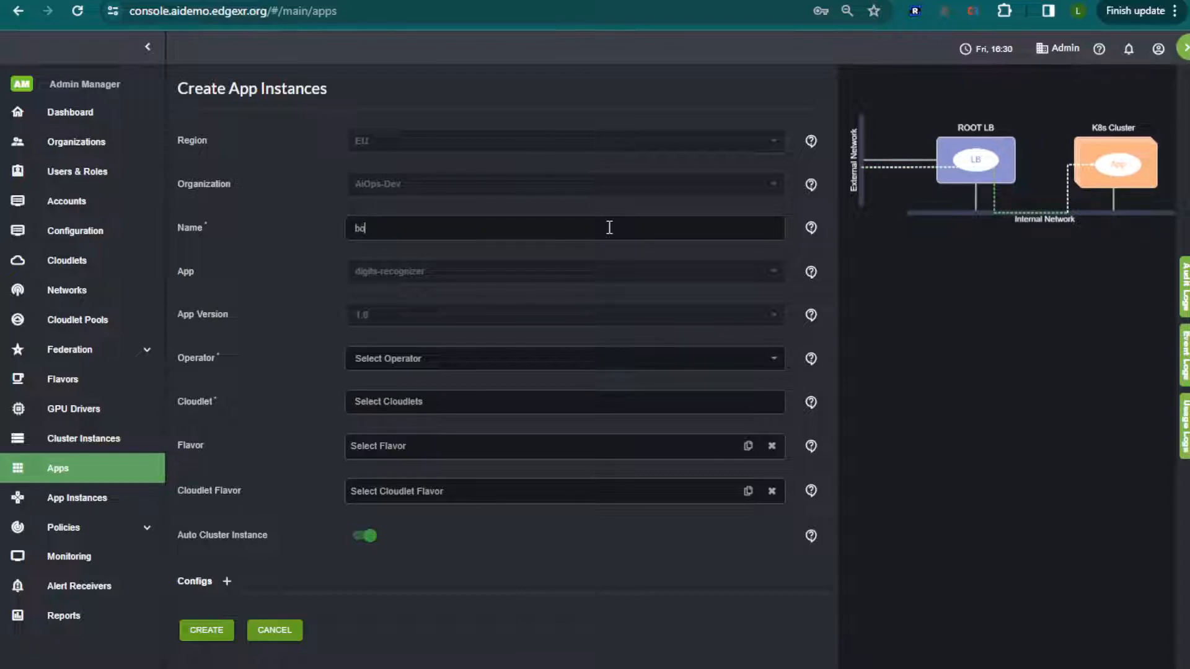
{"action": "type", "text": "nn-dl"}
{"action": "type", "text": "gits"}
{"action": "left_click", "coordinate": [461, 356]}
{"action": "left_click", "coordinate": [453, 384]}
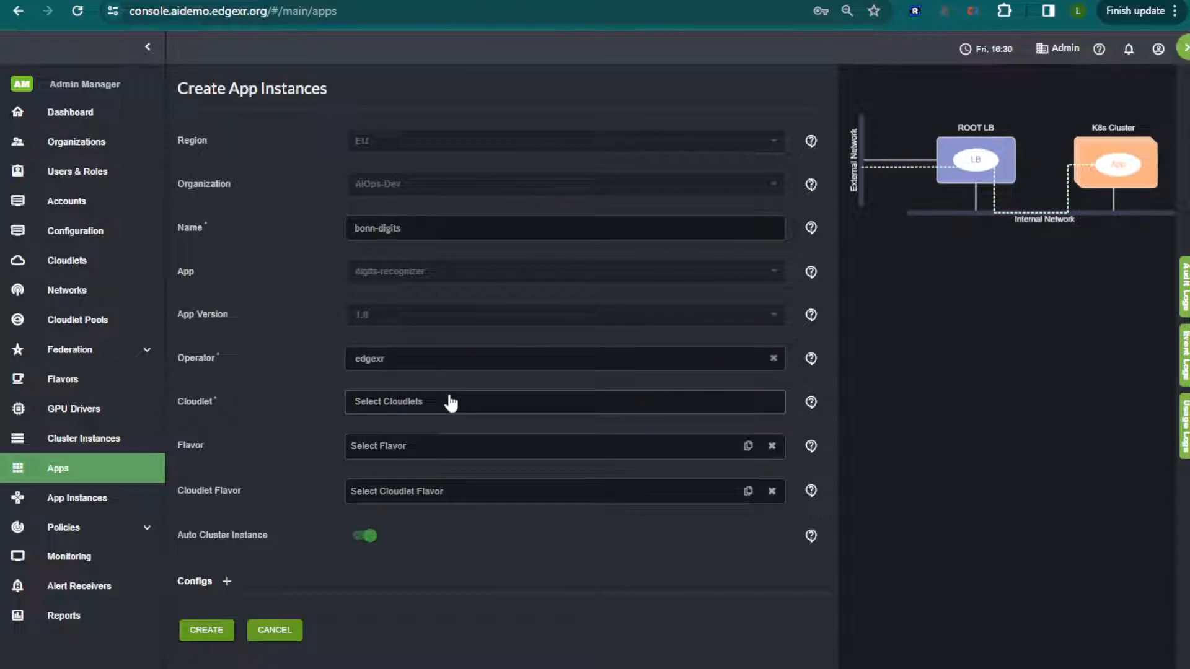
{"action": "left_click", "coordinate": [446, 403]}
{"action": "left_click", "coordinate": [438, 428]}
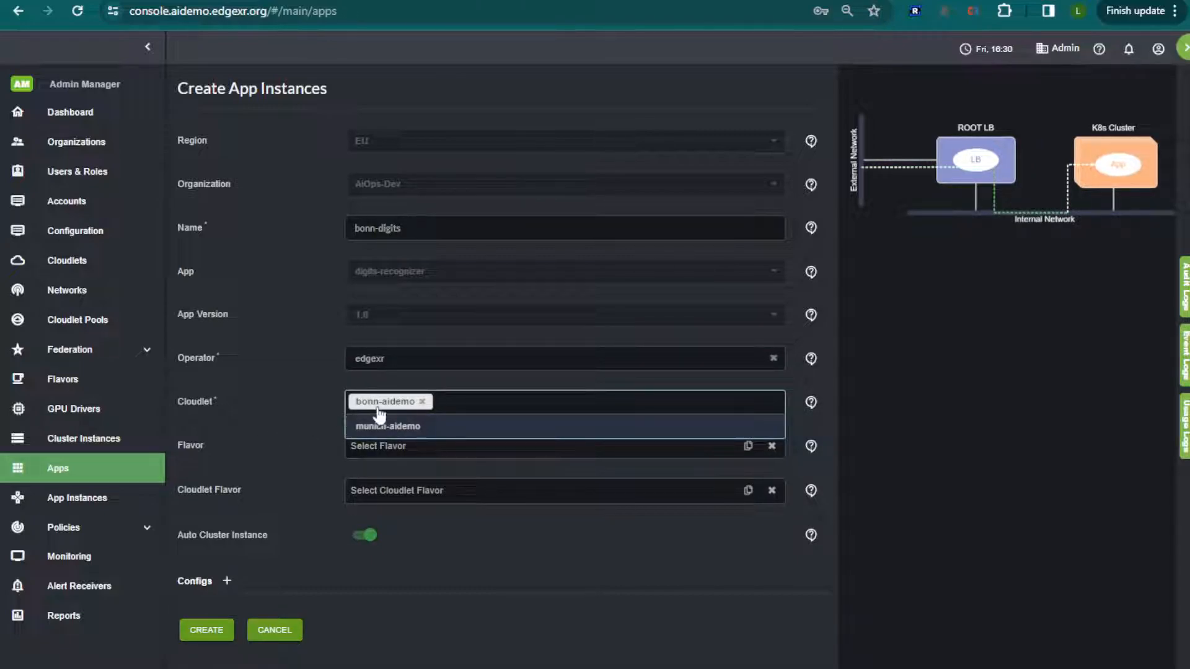
{"action": "left_click", "coordinate": [310, 438]}
Disable the automatic cluster instance, select the bonn-inference cluster, and create the bonn-digits instance, closing its progress report.
{"action": "left_click", "coordinate": [369, 537]}
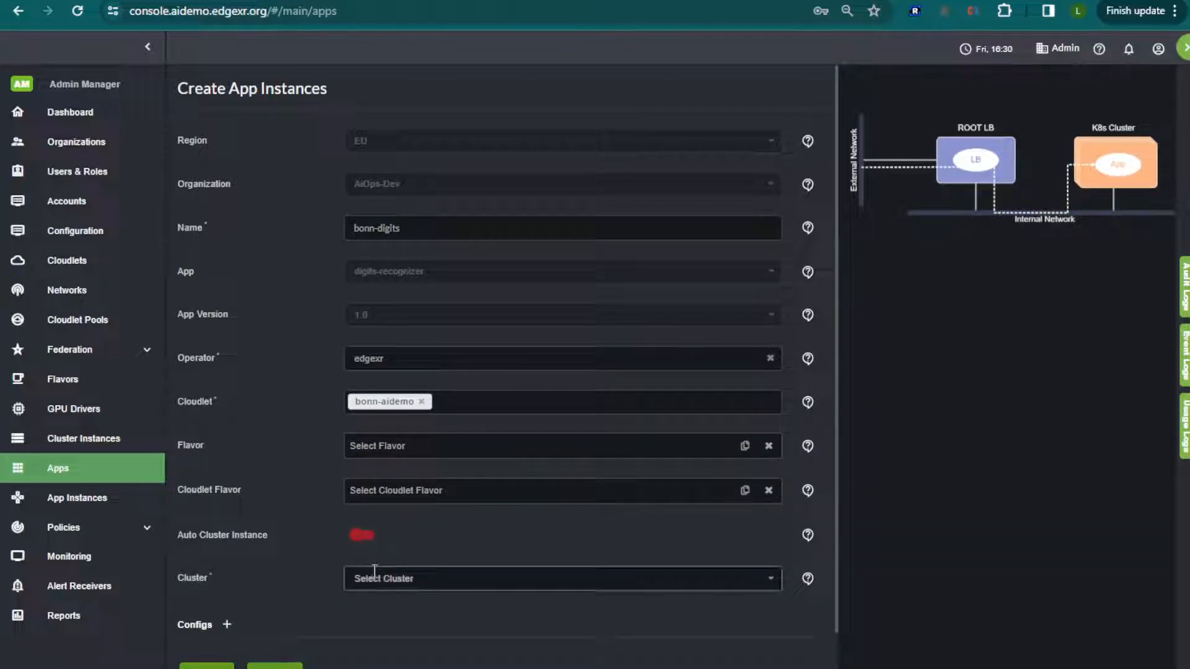
{"action": "left_click", "coordinate": [378, 578]}
{"action": "left_click", "coordinate": [407, 603]}
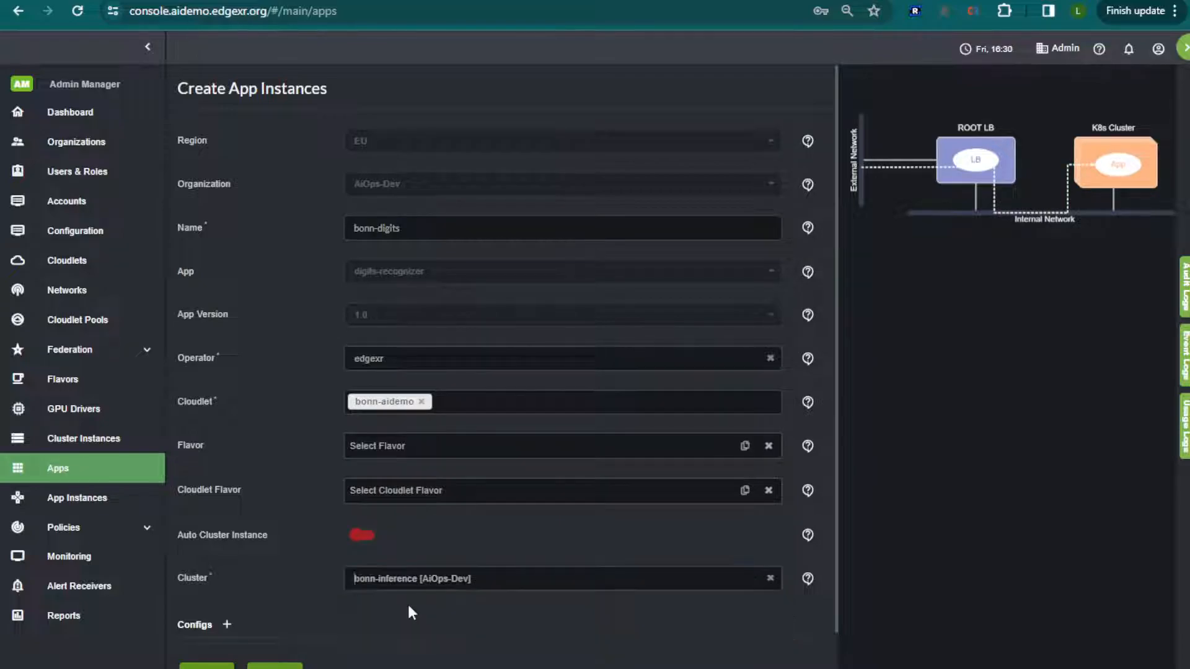
{"action": "scroll", "coordinate": [298, 573], "scroll_direction": "down", "scroll_amount": 1}
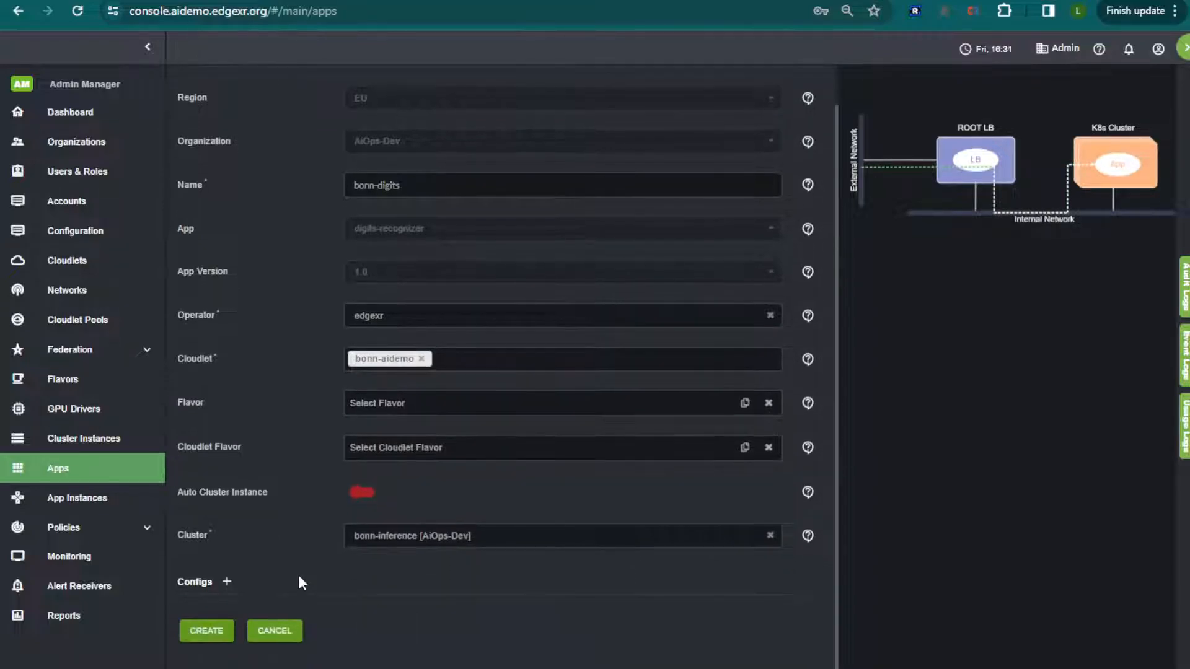
{"action": "left_click", "coordinate": [208, 632]}
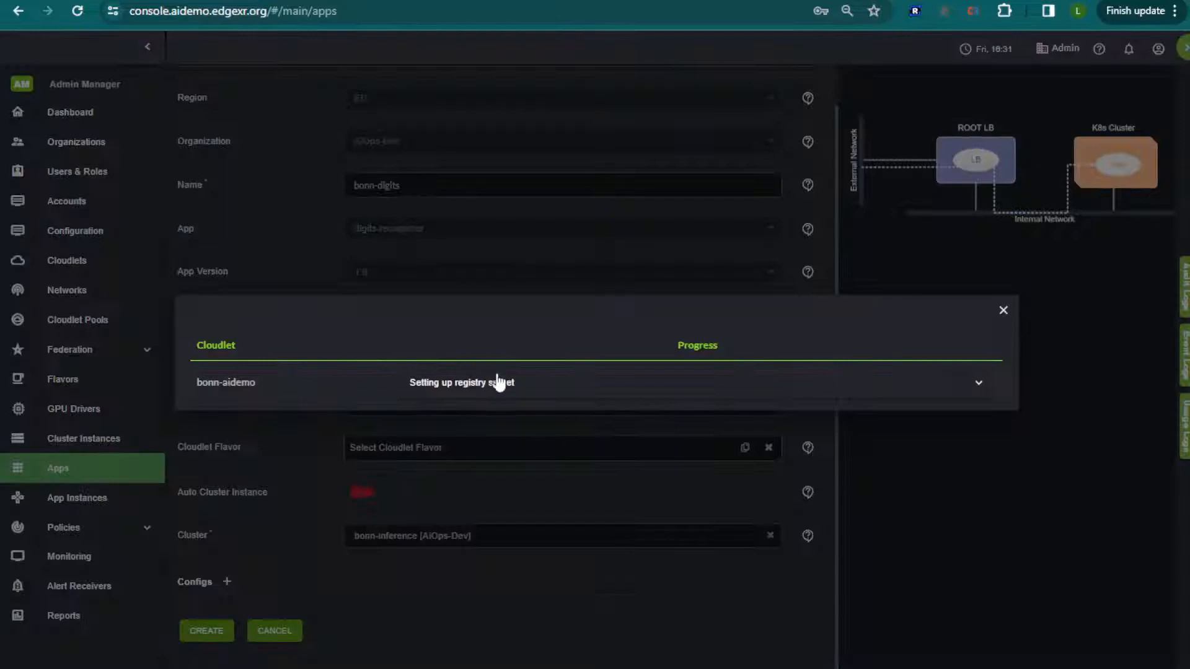
{"action": "left_click", "coordinate": [498, 382]}
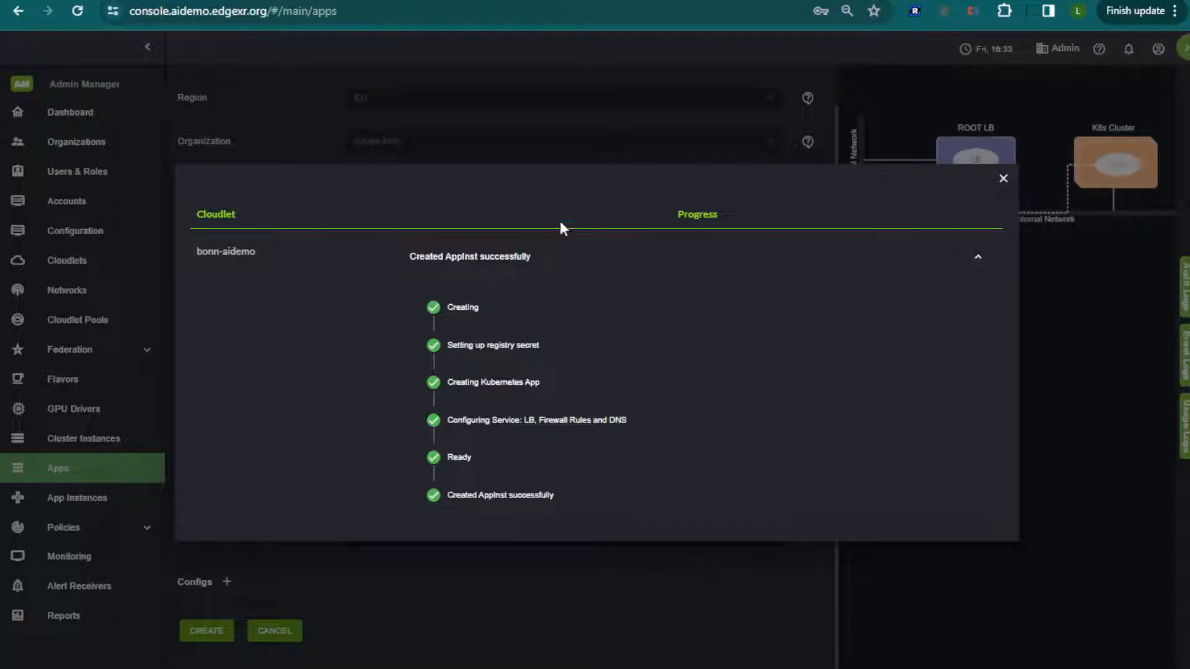
{"action": "left_click", "coordinate": [1003, 178]}
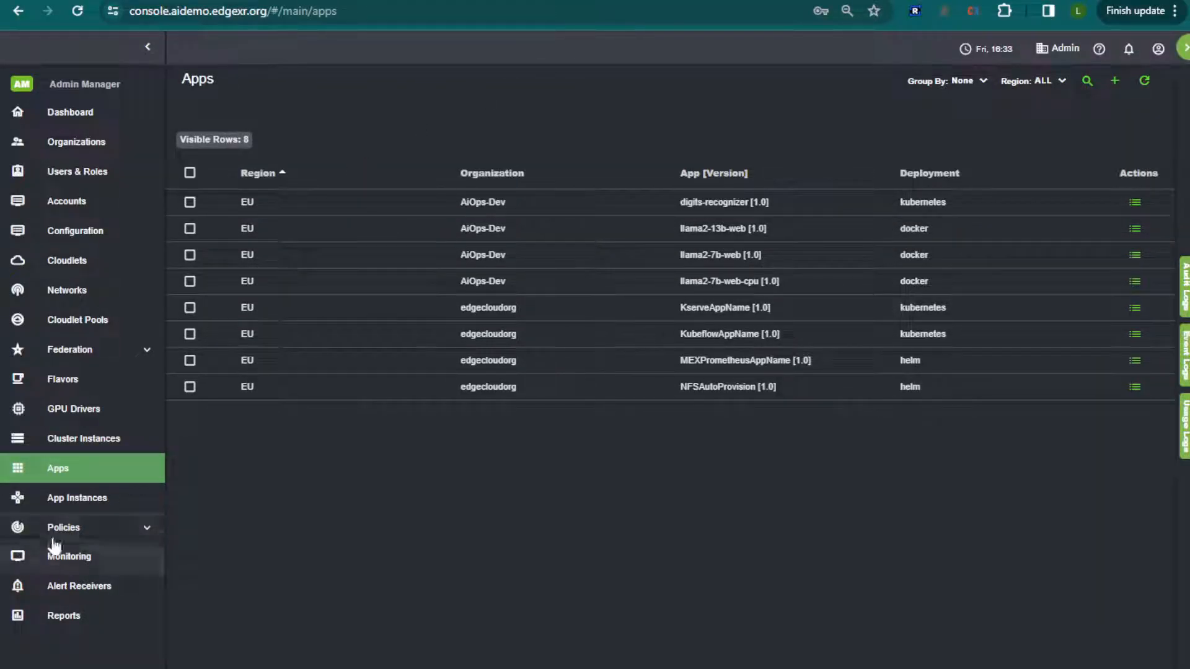
List the app instances grouped by app and expand the digits-recognizer group.
{"action": "left_click", "coordinate": [32, 501]}
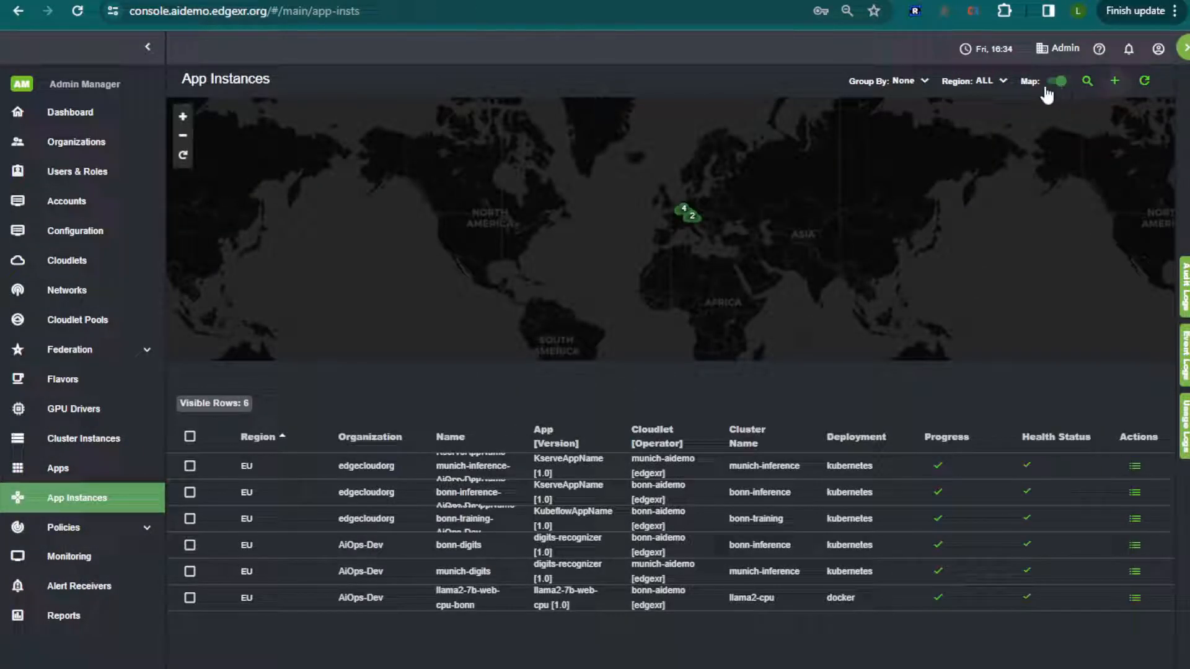
{"action": "left_click", "coordinate": [931, 81]}
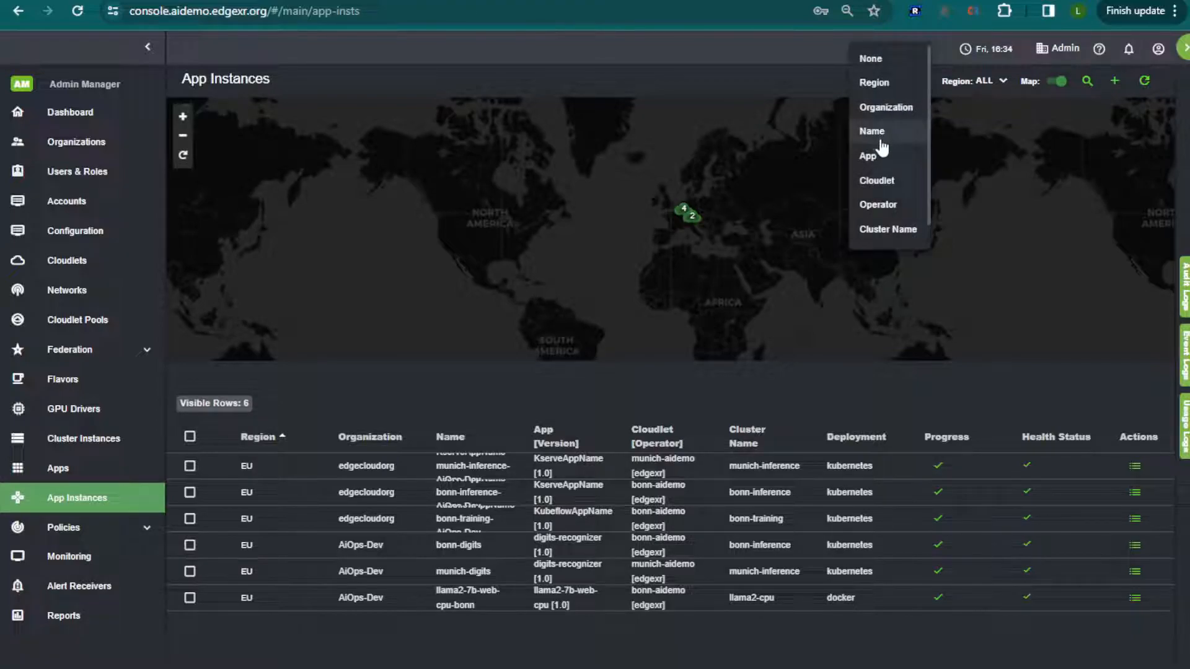
{"action": "left_click", "coordinate": [872, 156]}
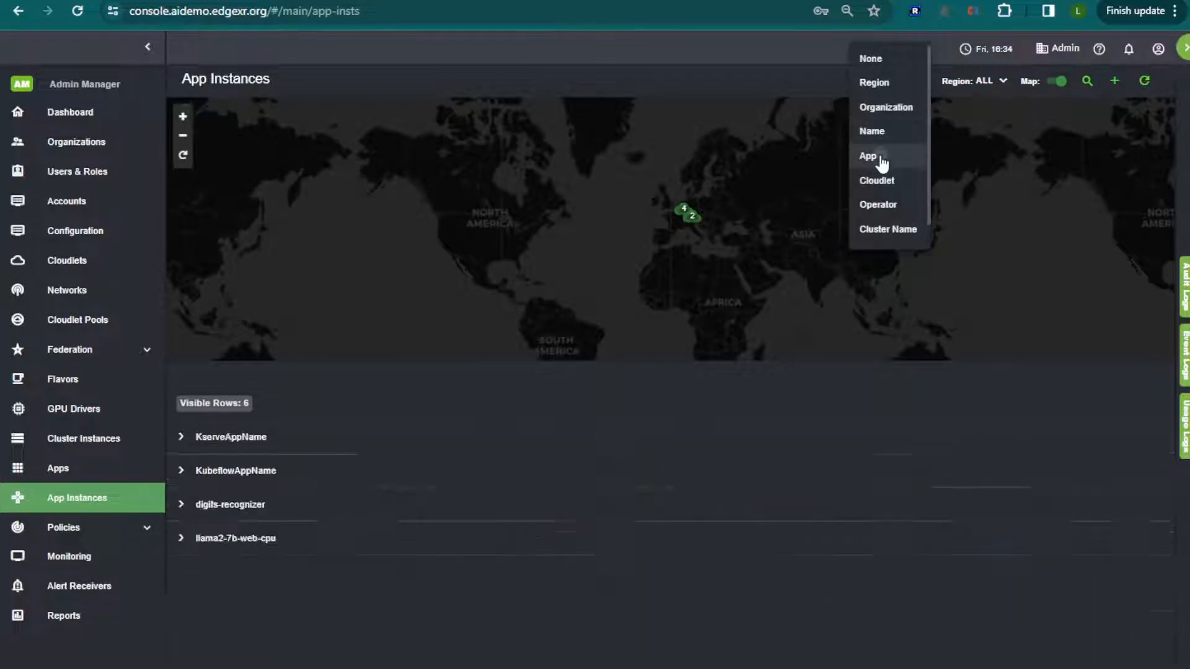
{"action": "left_click", "coordinate": [180, 504]}
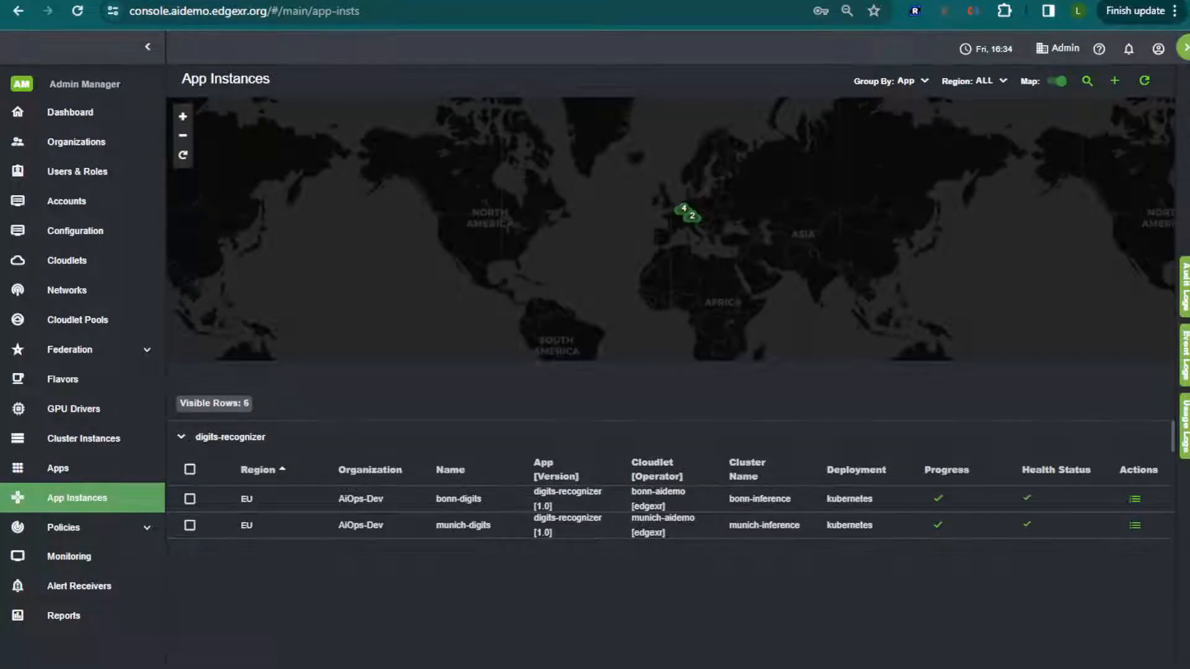
Open the bonn-digits instance's details and copy its URI for the digit-drawing web page.
{"action": "left_click", "coordinate": [351, 0]}
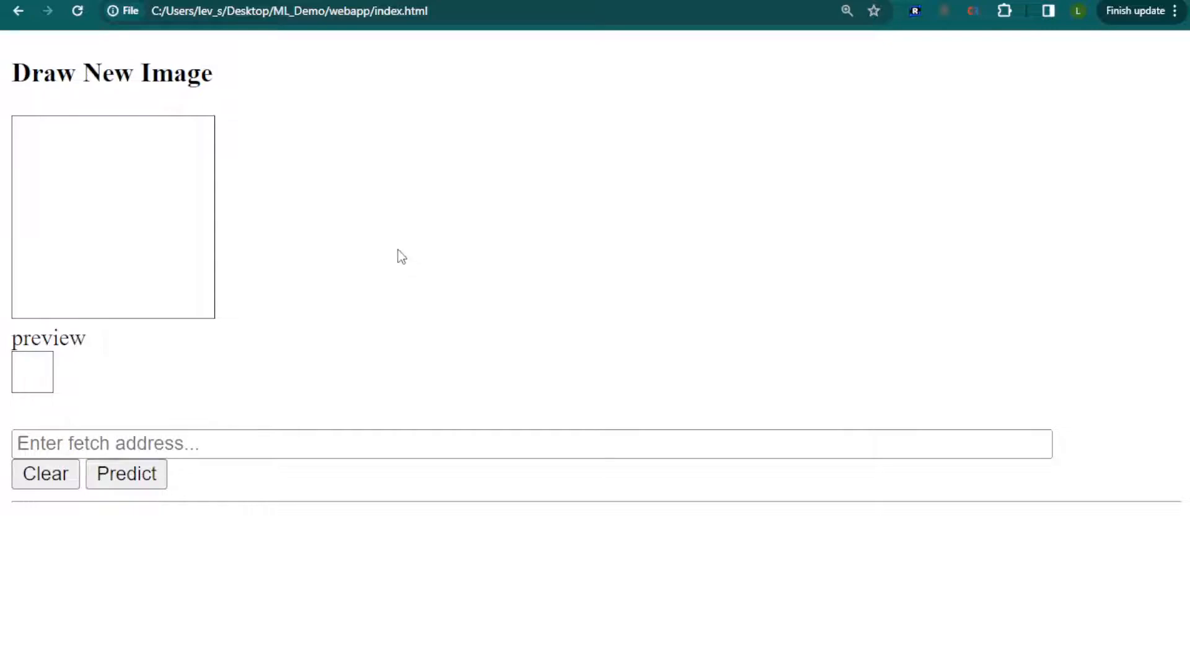
{"action": "left_click", "coordinate": [186, 0]}
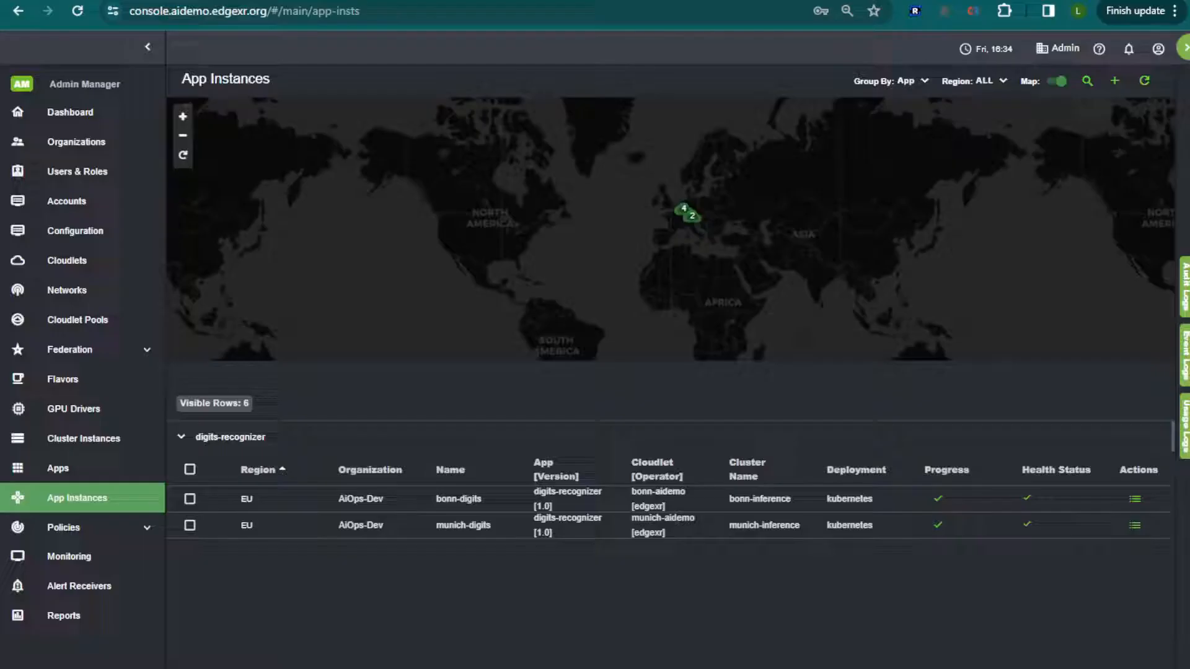
{"action": "left_click", "coordinate": [518, 502]}
{"action": "left_click_drag", "start_coordinate": [799, 437], "coordinate": [359, 439]}
{"action": "key", "text": "ctrl+c"}
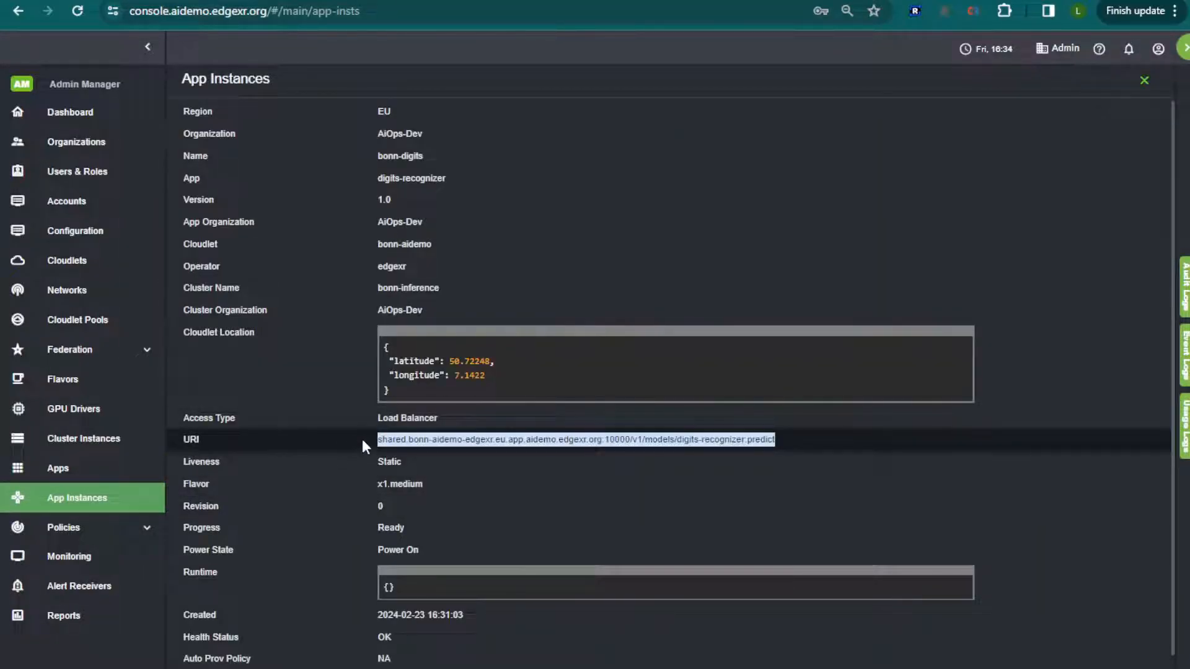
{"action": "left_click", "coordinate": [334, 0]}
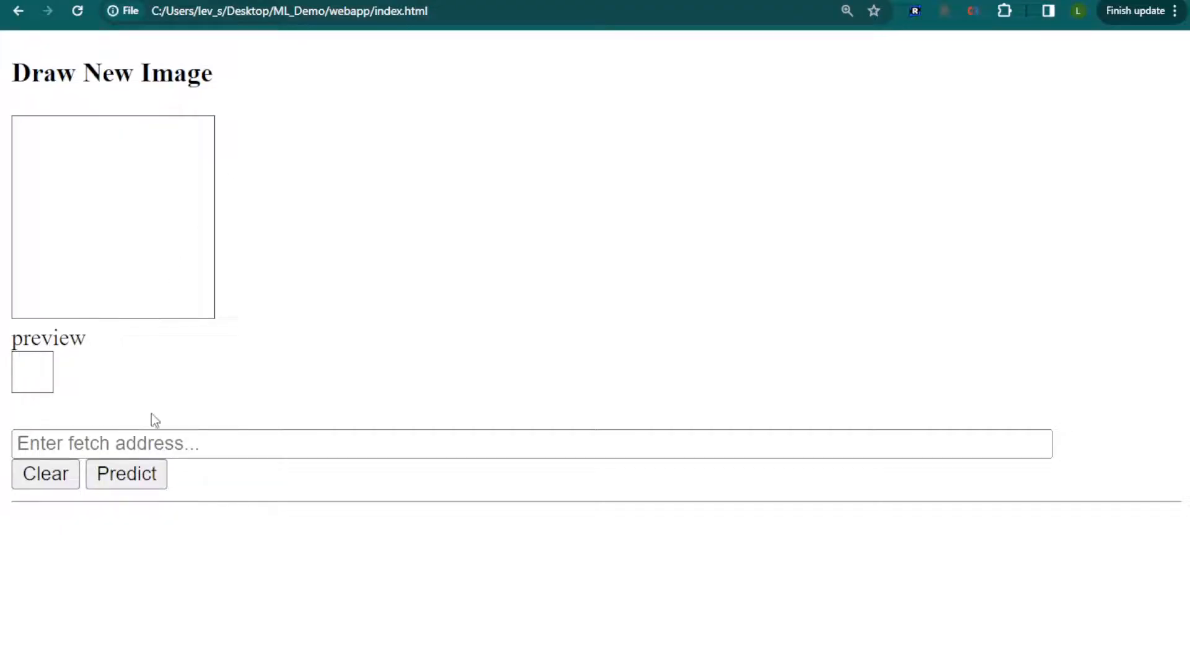
{"action": "left_click", "coordinate": [139, 446]}
{"action": "key", "text": "ctrl+v"}
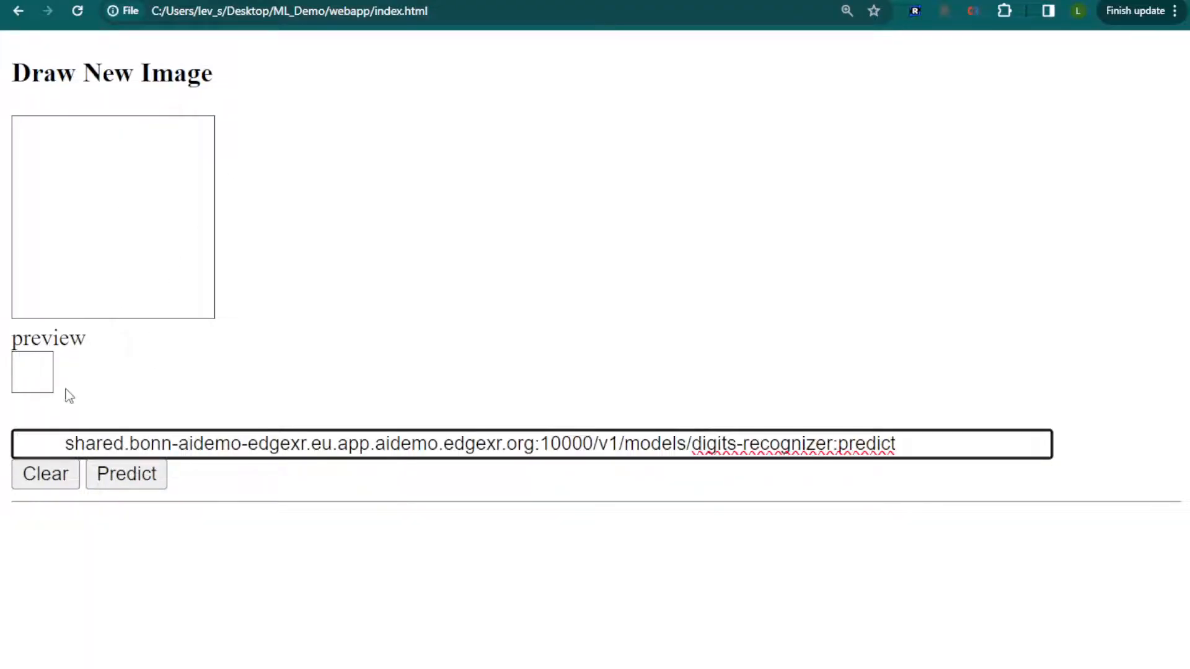
{"action": "left_click", "coordinate": [65, 445]}
{"action": "key", "text": "shift+Home"}
{"action": "type", "text": "https://"}
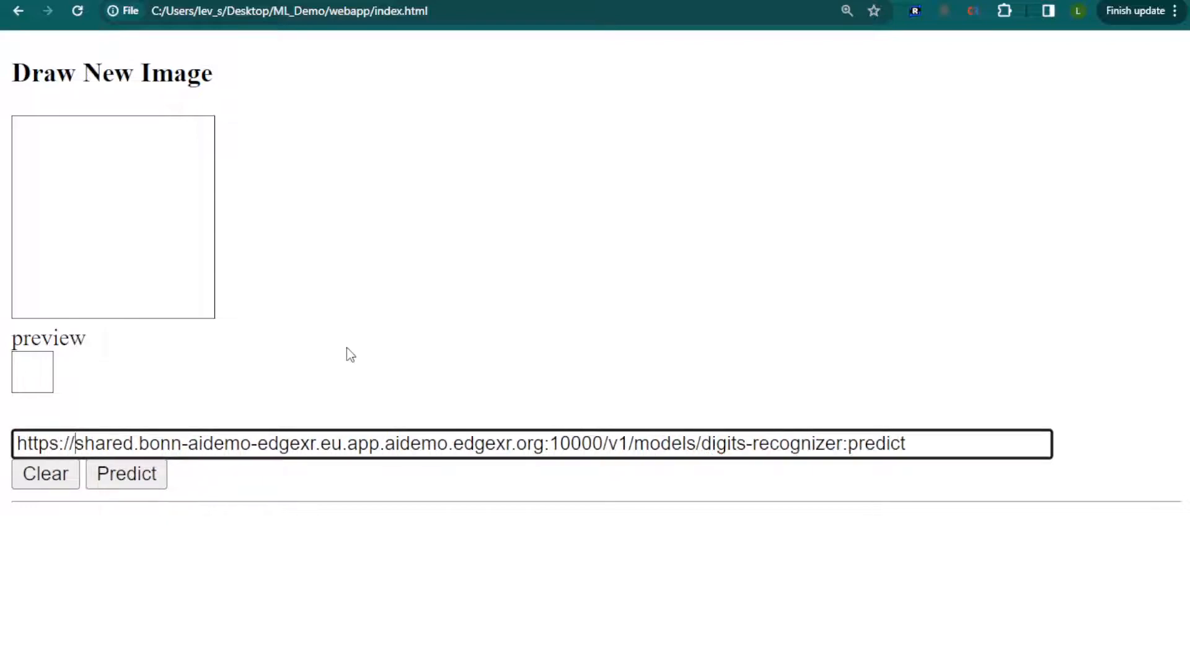
Test the Bonn endpoint by drawing and predicting a 1, clearing the canvas, and drawing and predicting an 8.
{"action": "left_click_drag", "start_coordinate": [114, 147], "coordinate": [111, 302]}
{"action": "left_click", "coordinate": [143, 482]}
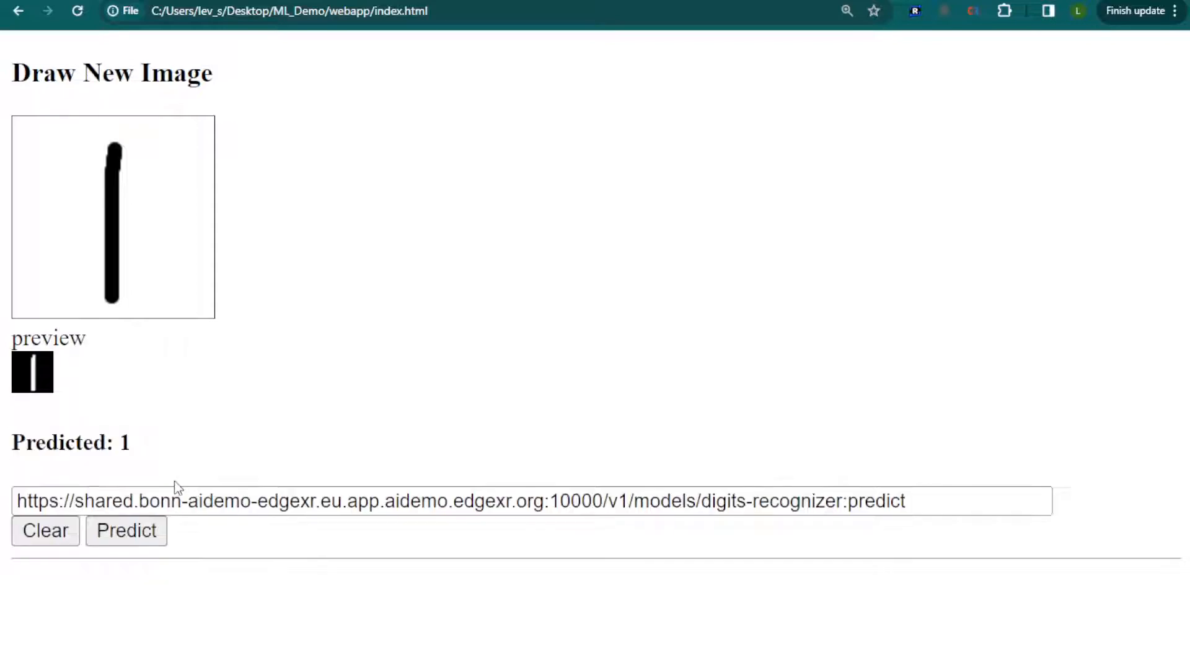
{"action": "left_click", "coordinate": [59, 541]}
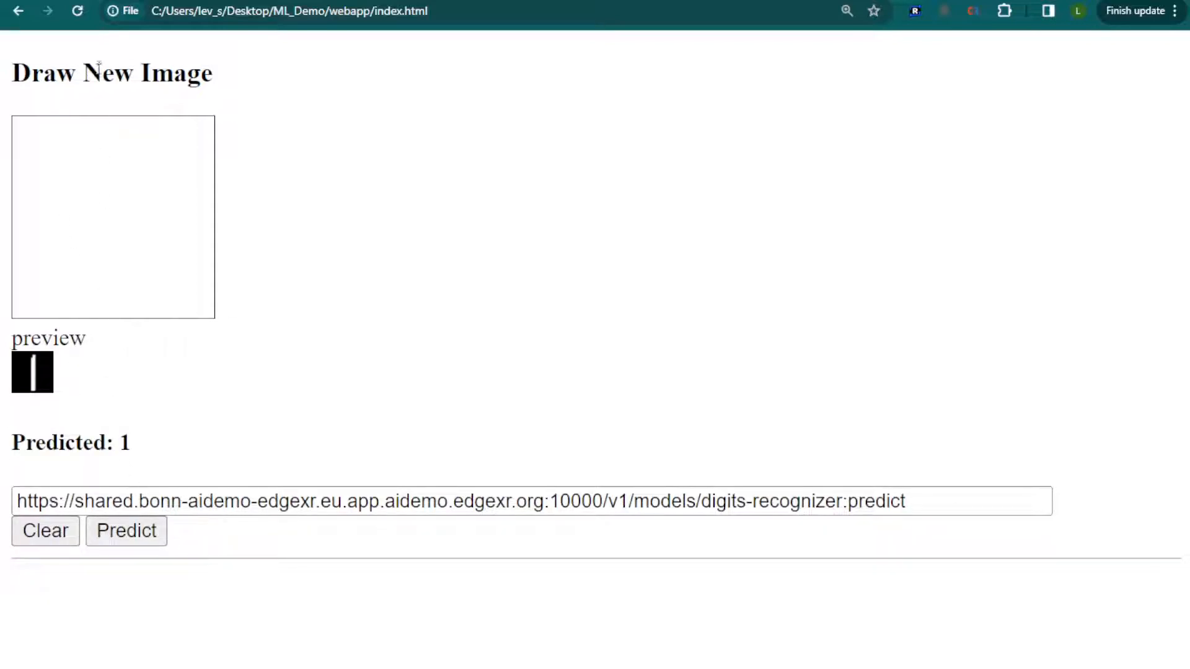
{"action": "mouse_move", "coordinate": [127, 141]}
{"action": "left_mouse_down"}
{"action": "mouse_move", "coordinate": [88, 180]}
{"action": "mouse_move", "coordinate": [76, 248]}
{"action": "mouse_move", "coordinate": [133, 143]}
{"action": "mouse_move", "coordinate": [107, 156]}
{"action": "left_mouse_up"}
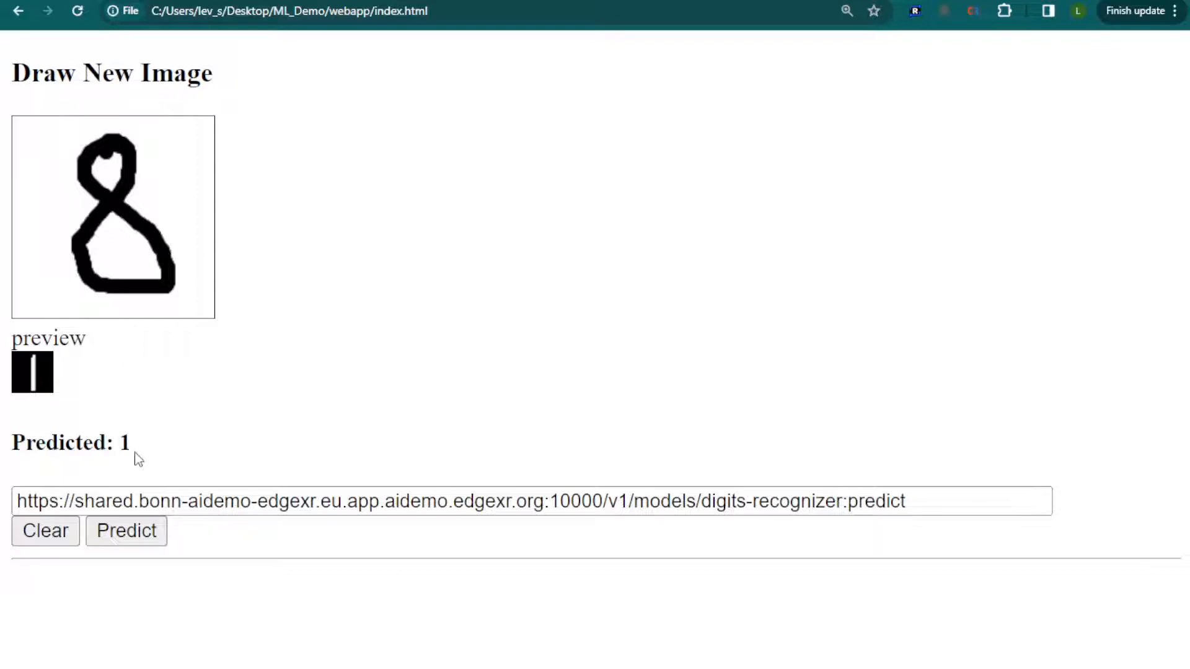
{"action": "left_click", "coordinate": [147, 540]}
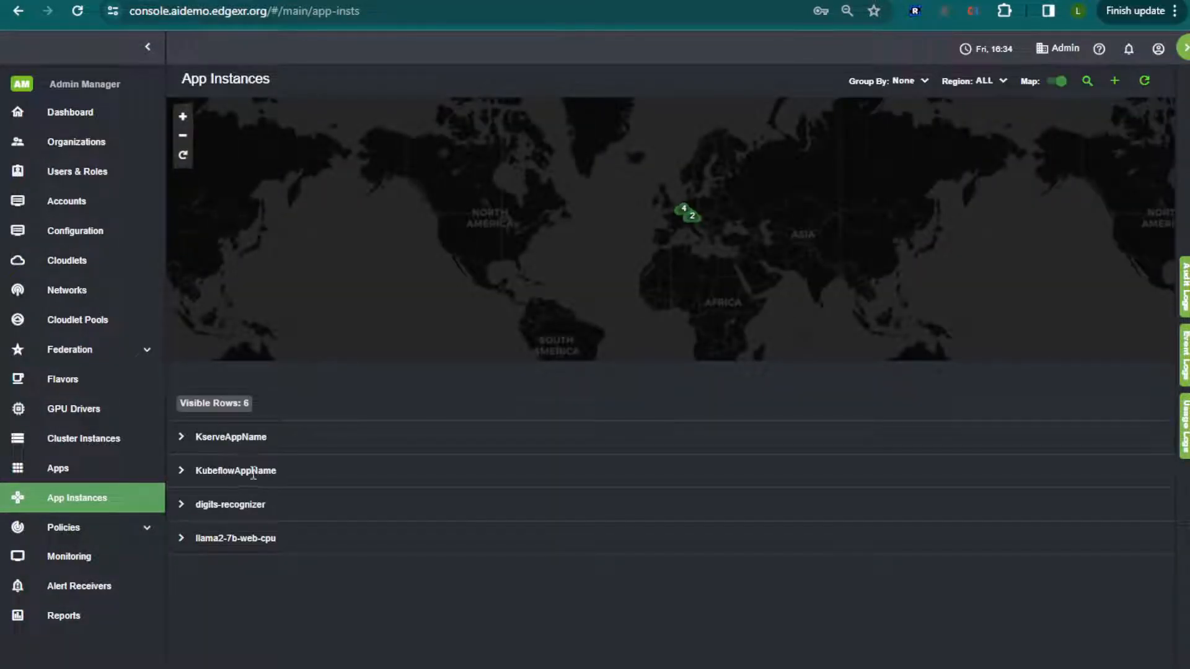
In the console, open the munich-digits instance's details from the digits-recognizer group and copy its URI.
{"action": "left_click", "coordinate": [204, 507]}
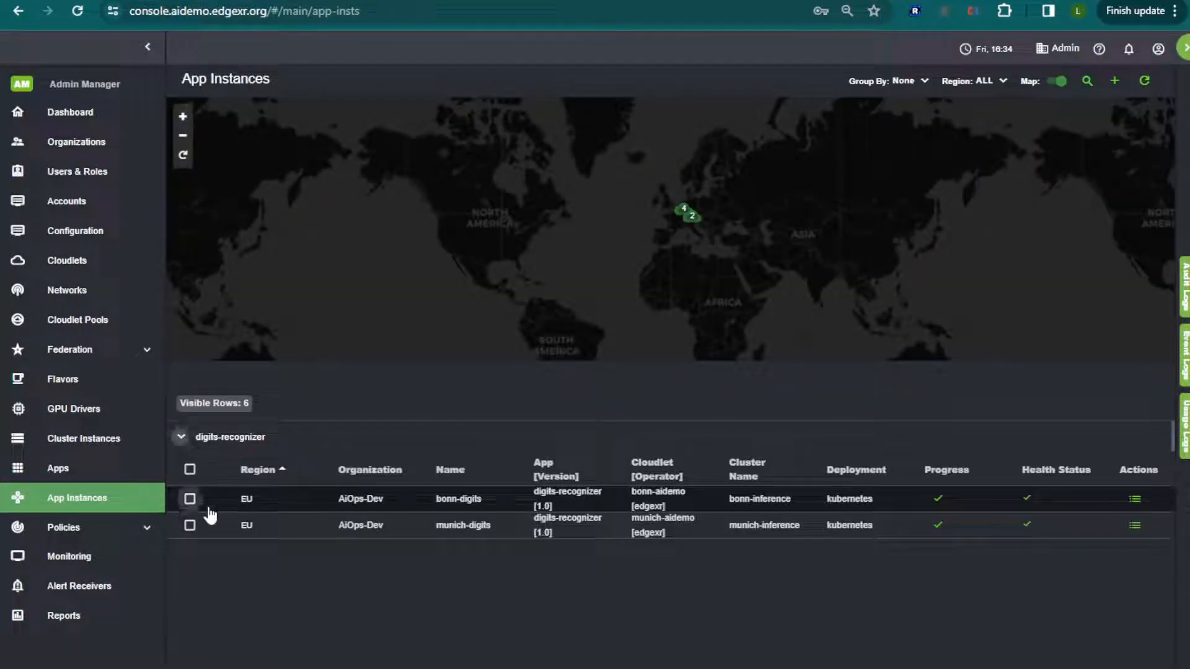
{"action": "left_click", "coordinate": [688, 533]}
{"action": "left_click_drag", "start_coordinate": [788, 446], "coordinate": [381, 435]}
{"action": "key", "text": "ctrl+c"}
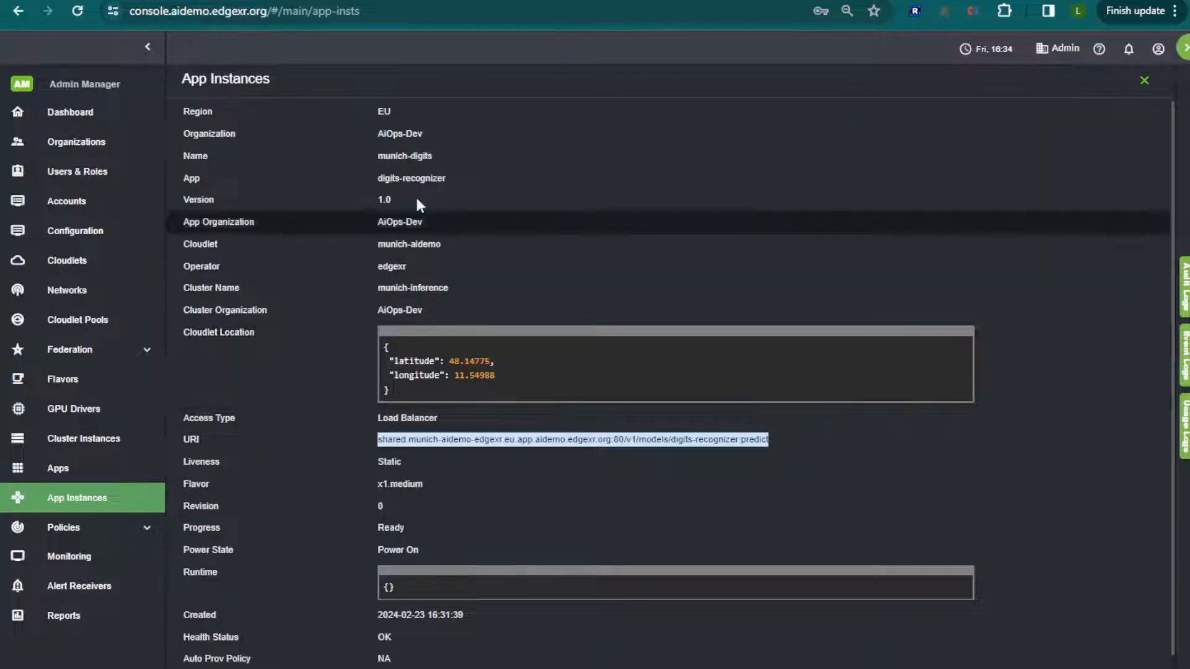
{"action": "left_click", "coordinate": [458, 1]}
{"action": "left_click", "coordinate": [67, 507]}
{"action": "key", "text": "ctrl+a"}
{"action": "key", "text": "ctrl+v"}
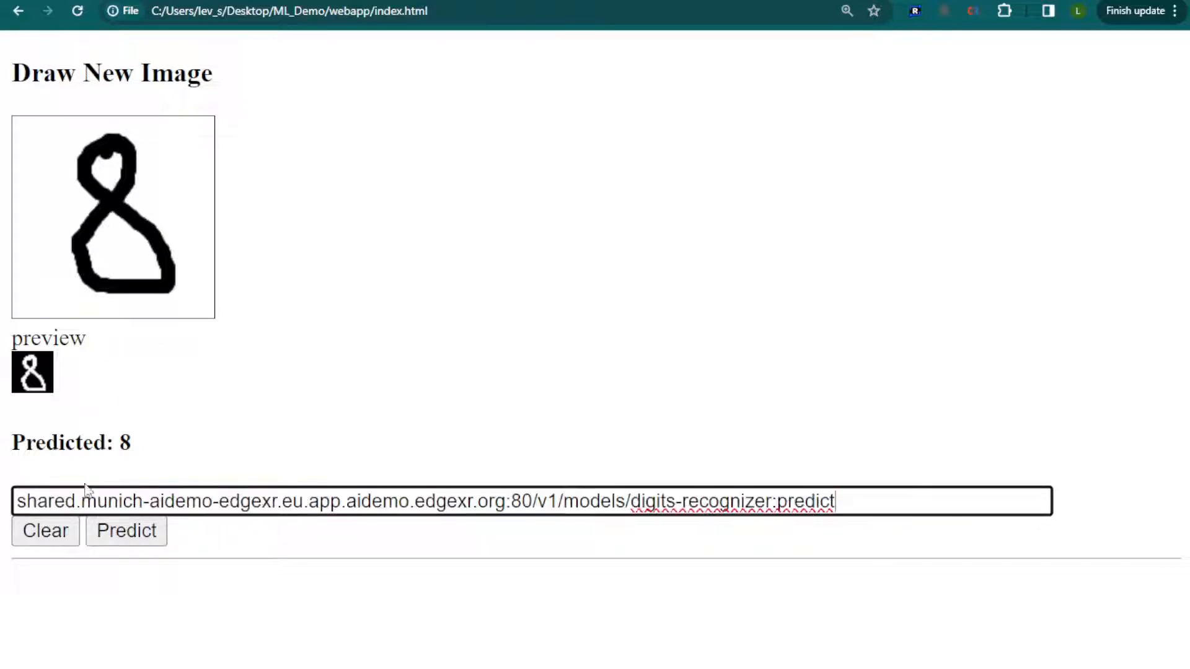
{"action": "left_click", "coordinate": [129, 534]}
{"action": "left_click", "coordinate": [23, 501]}
{"action": "type", "text": "https://"}
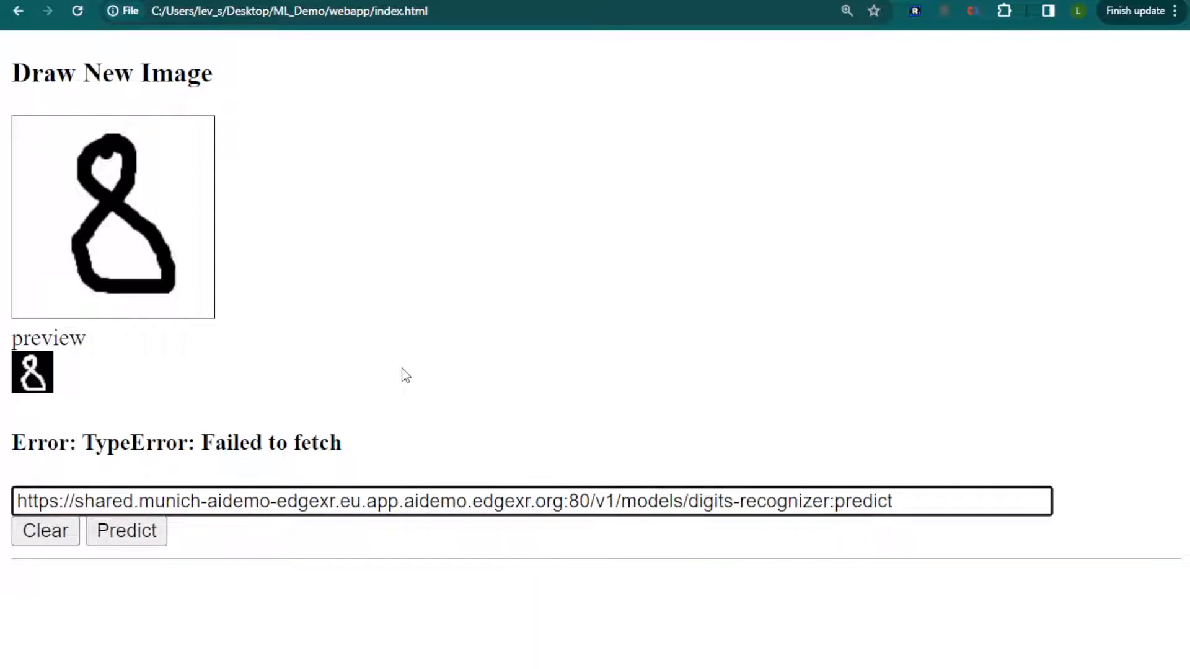
Test the Munich endpoint by predicting the drawn 8, clearing the canvas, and drawing and predicting a 1.
{"action": "left_click", "coordinate": [131, 535]}
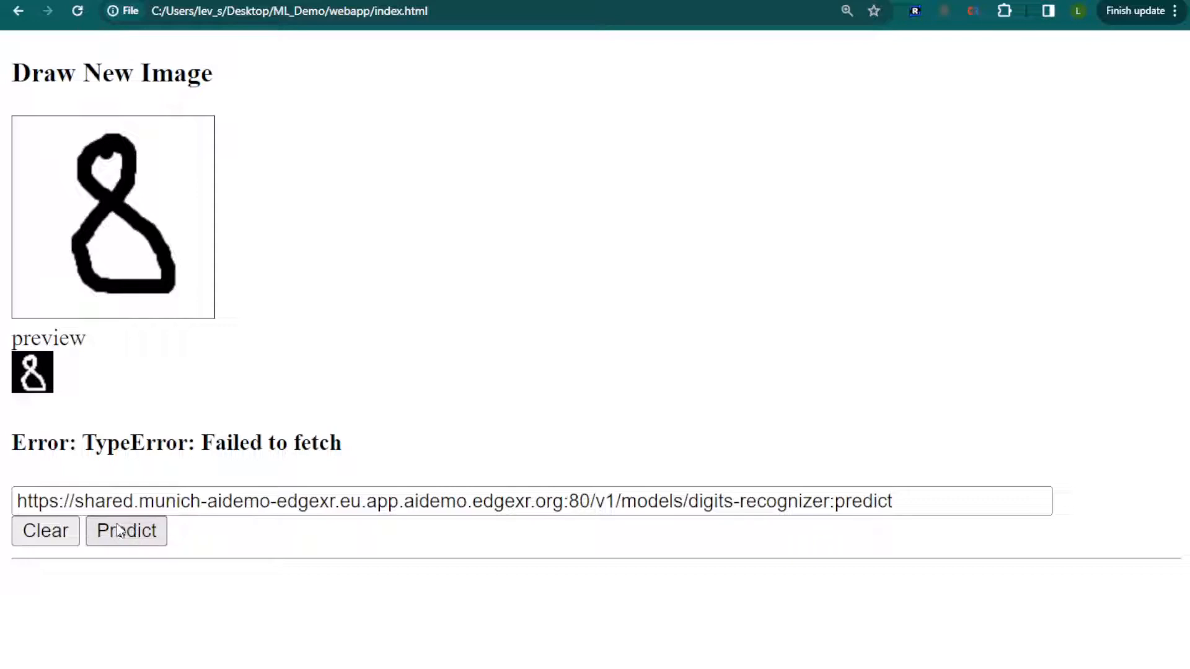
{"action": "left_click", "coordinate": [127, 541]}
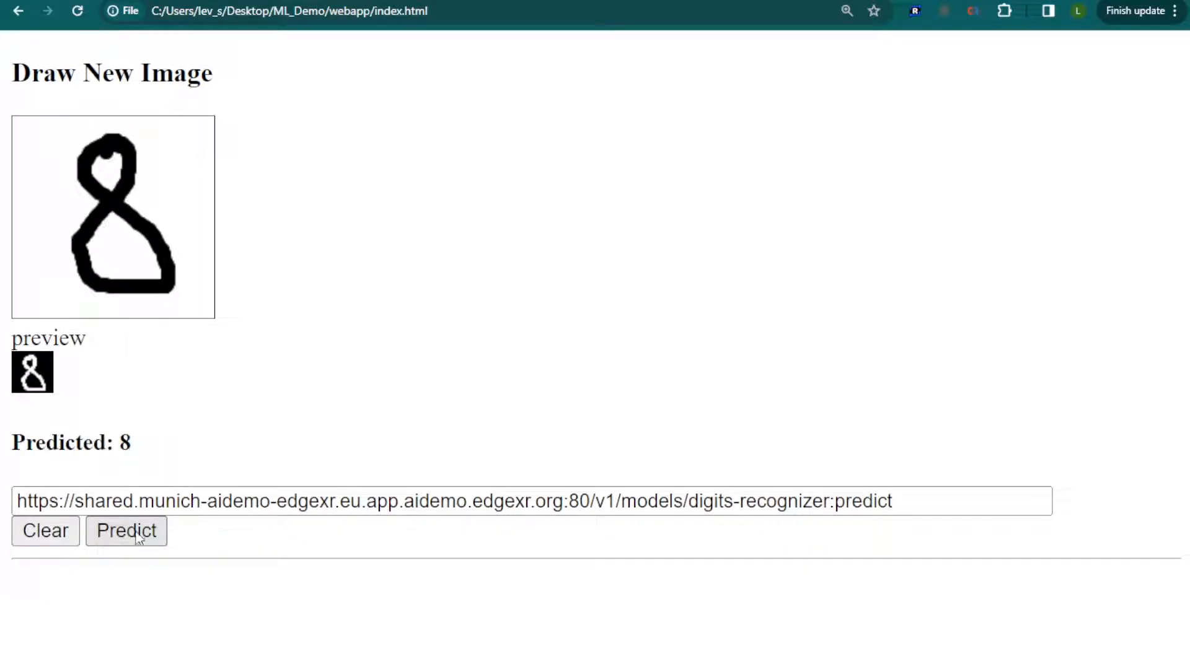
{"action": "left_click", "coordinate": [34, 537]}
{"action": "left_click_drag", "start_coordinate": [94, 143], "coordinate": [73, 294]}
{"action": "left_click", "coordinate": [143, 538]}
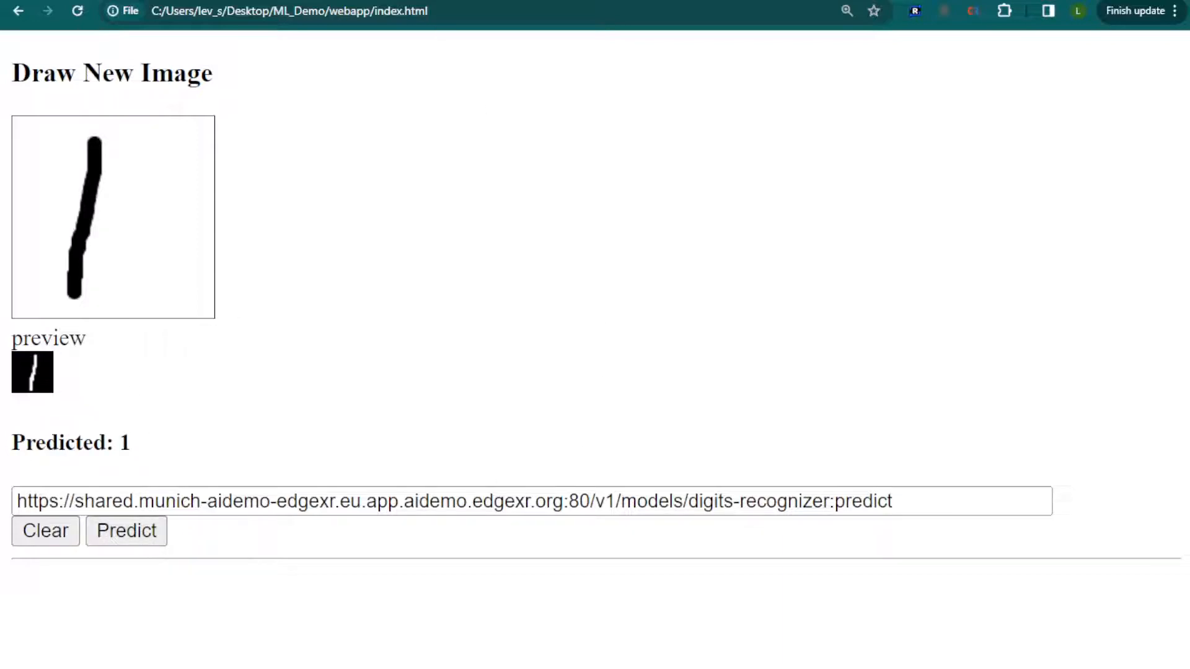
Return to the console, examine the digits-recognizer app's deployment manifest and s3 config, and open the cluster instances list.
{"action": "key", "text": "ctrl+Tab"}
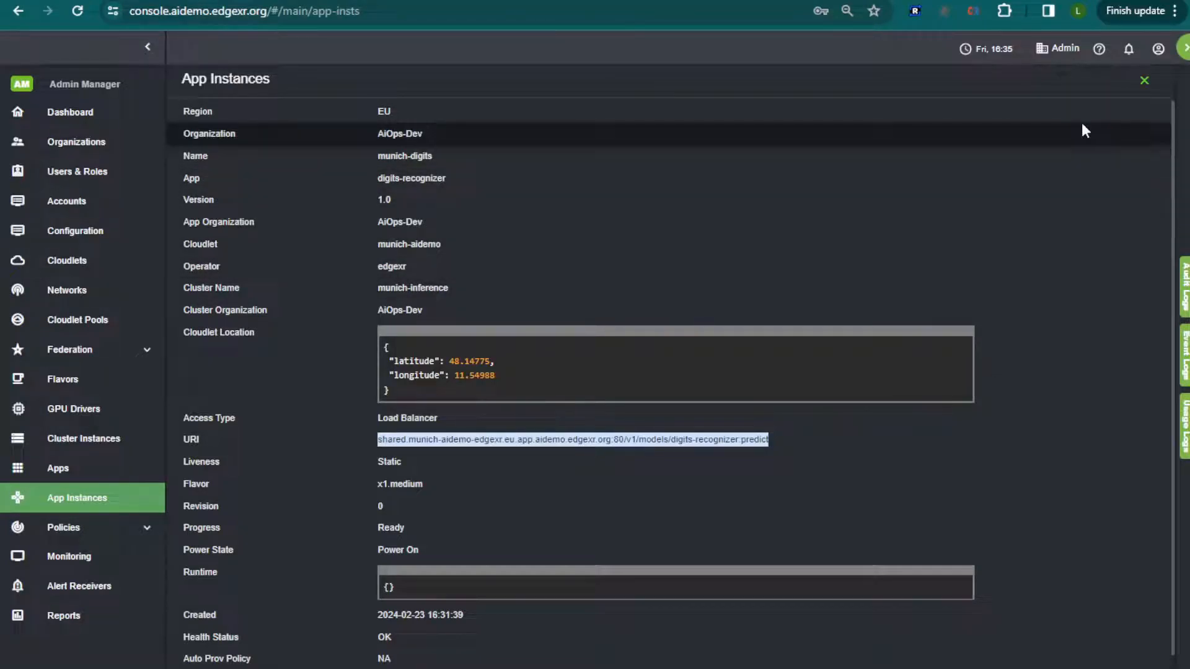
{"action": "left_click", "coordinate": [1144, 80]}
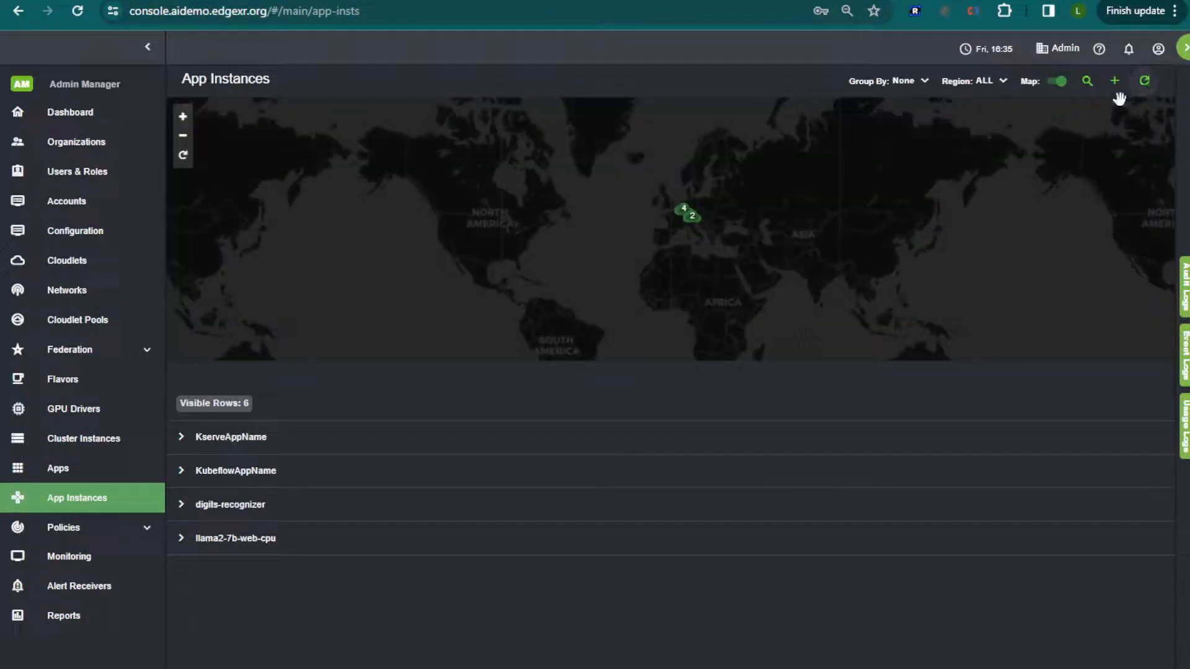
{"action": "left_click", "coordinate": [48, 469]}
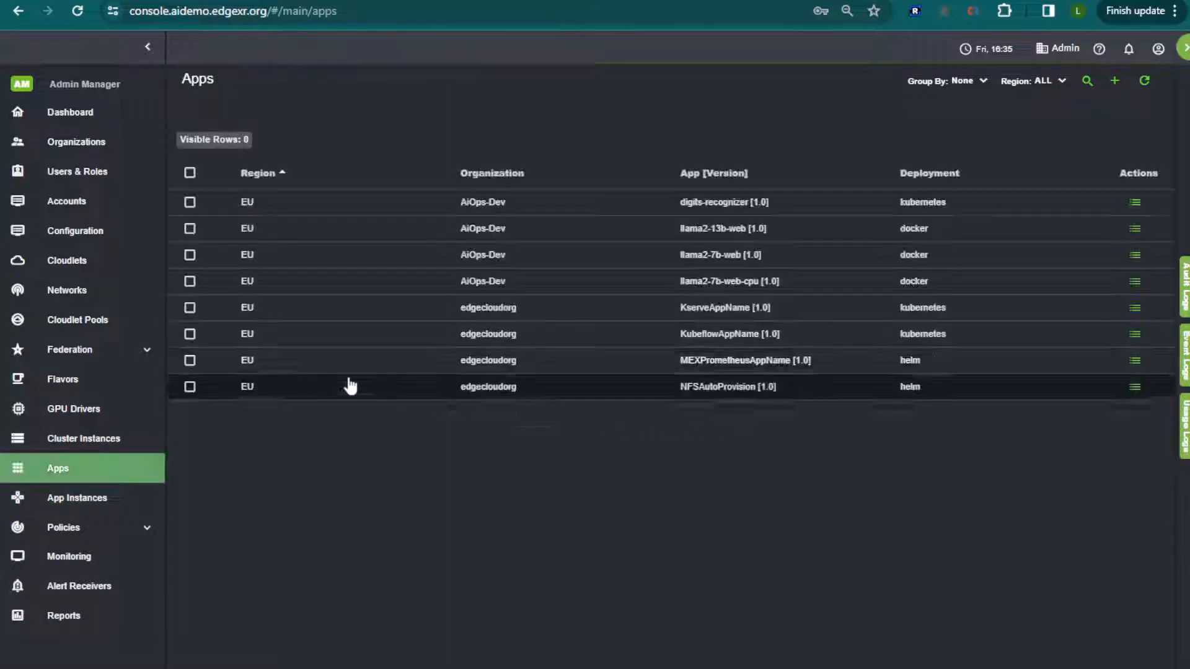
{"action": "left_click", "coordinate": [607, 206]}
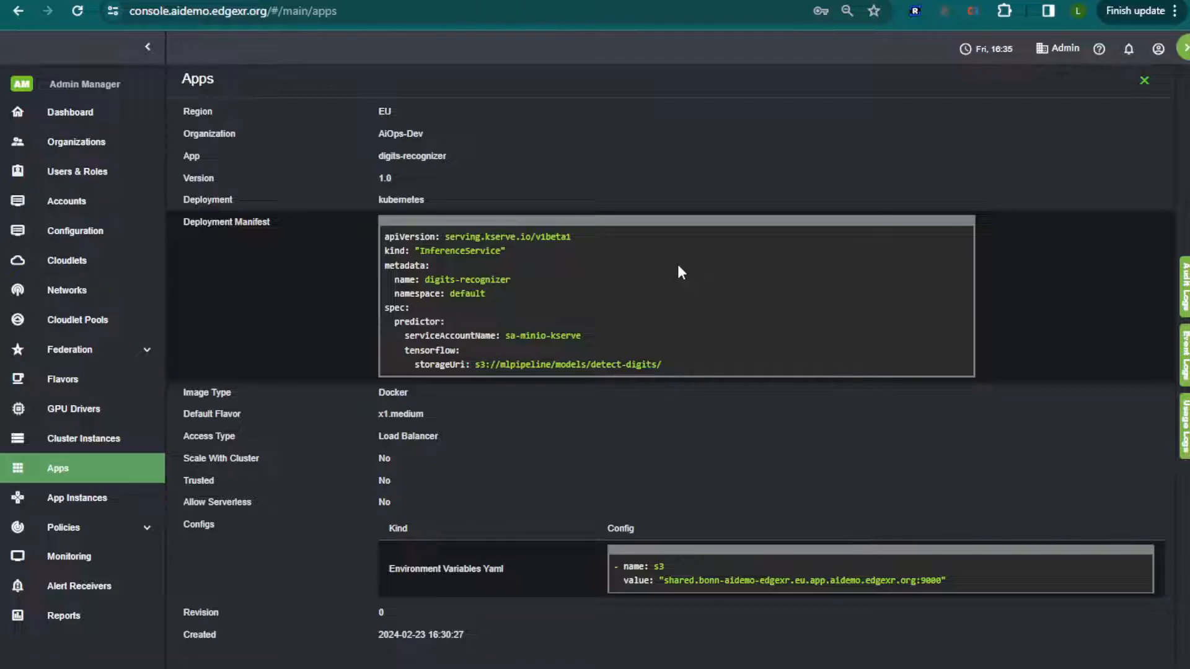
{"action": "left_click", "coordinate": [1142, 84]}
{"action": "left_click", "coordinate": [99, 440]}
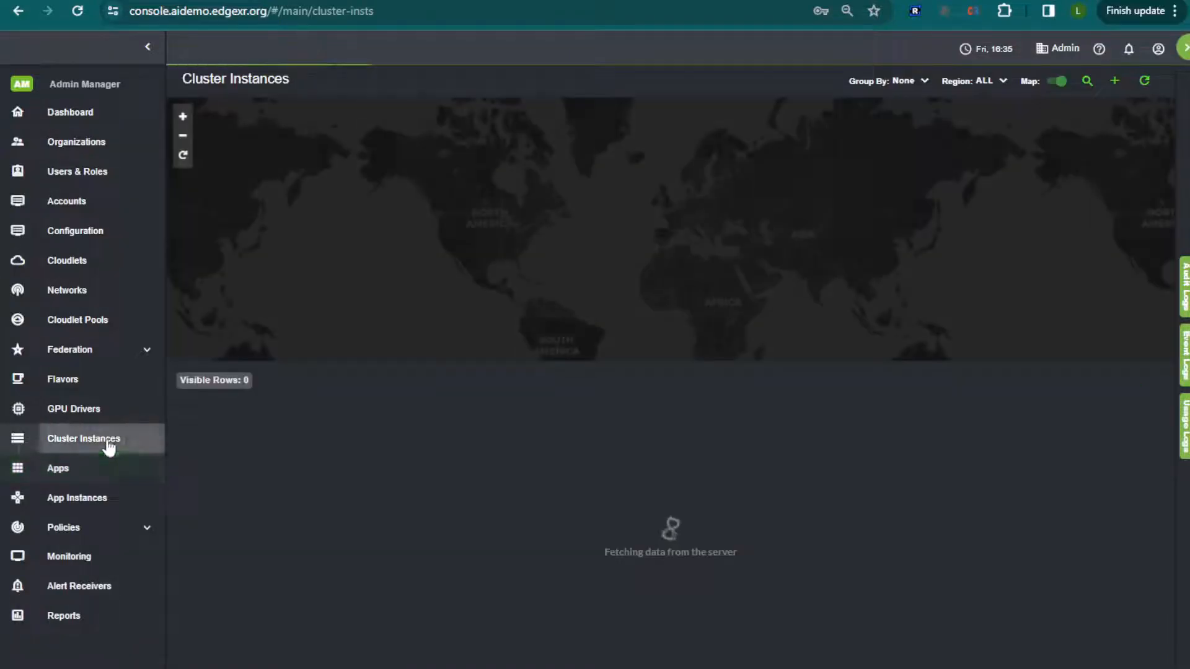